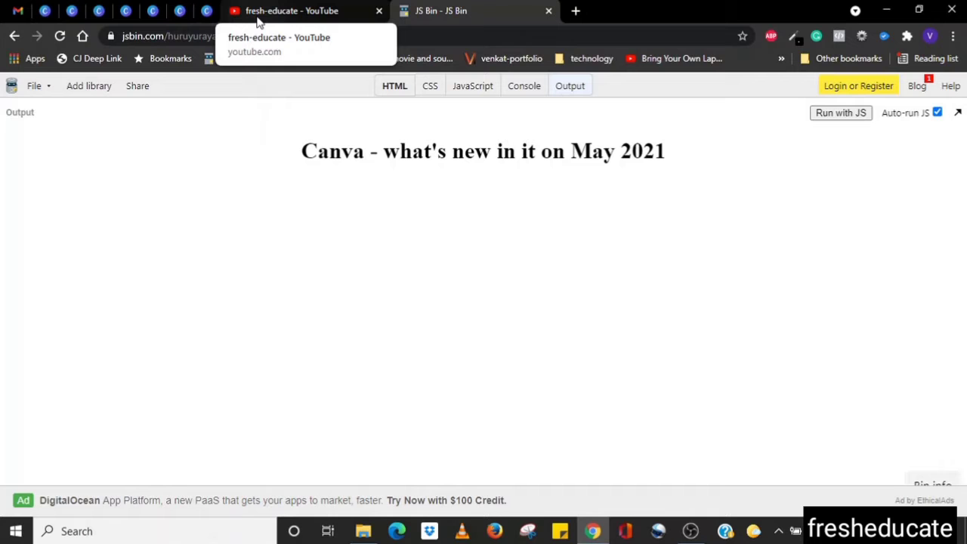
Step: View the fresh-educate YouTube channel, switch to Canva's Startup Business Kit templates, and check the template count and category filter options
left_click(257, 19)
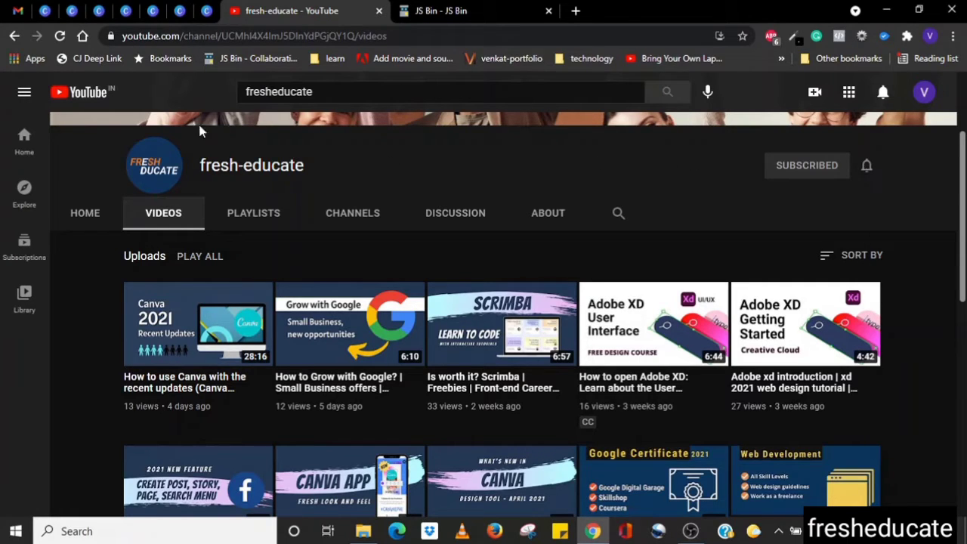
left_click(43, 11)
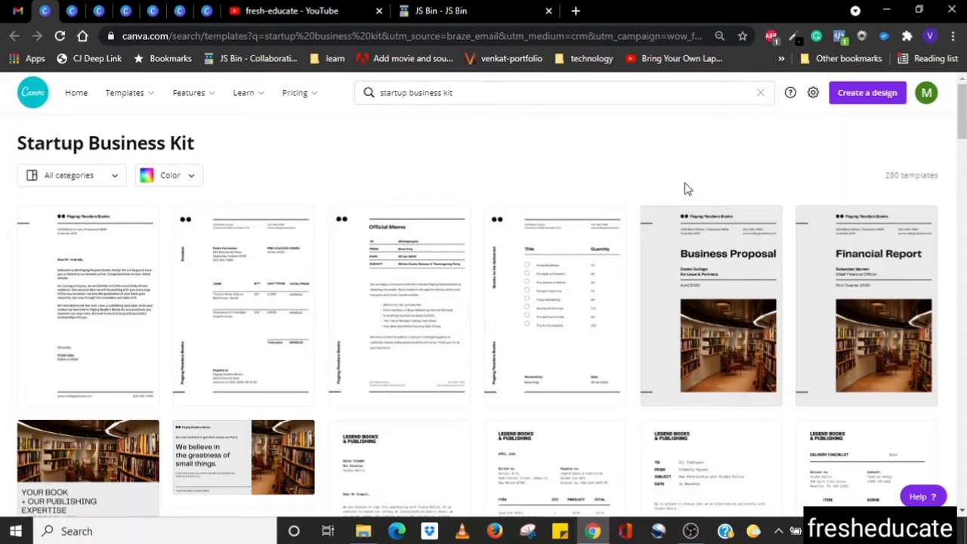
triple_click(905, 175)
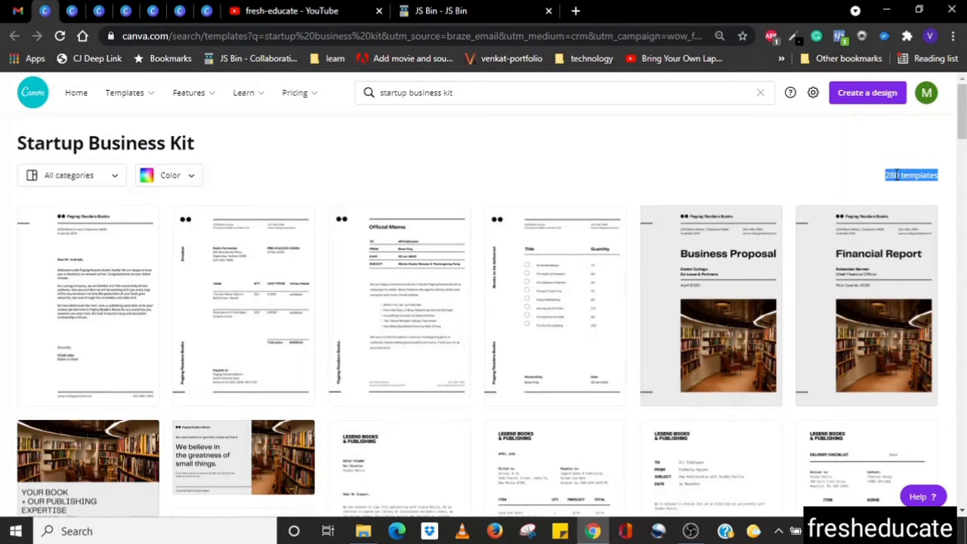
left_click(103, 176)
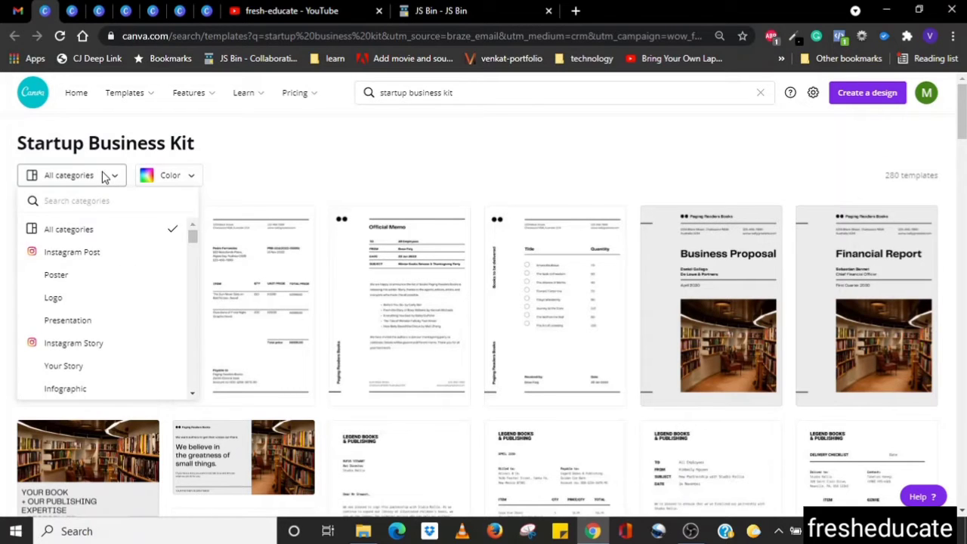
left_click(410, 146)
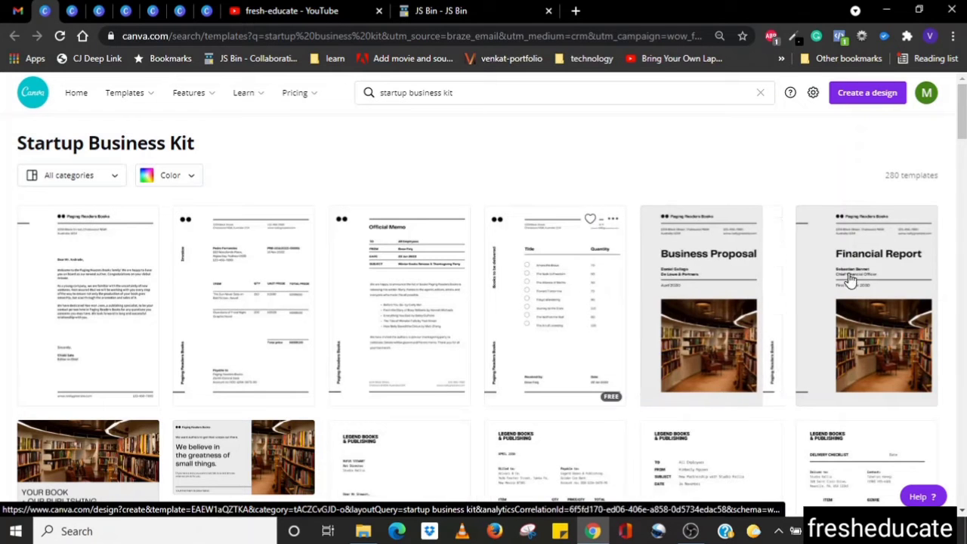
Step: Browse through the Startup Business Kit templates, examining the invoices, memos, proposals, checklists and financial reports, and return to the beginning
scroll(756, 338, "down", 10)
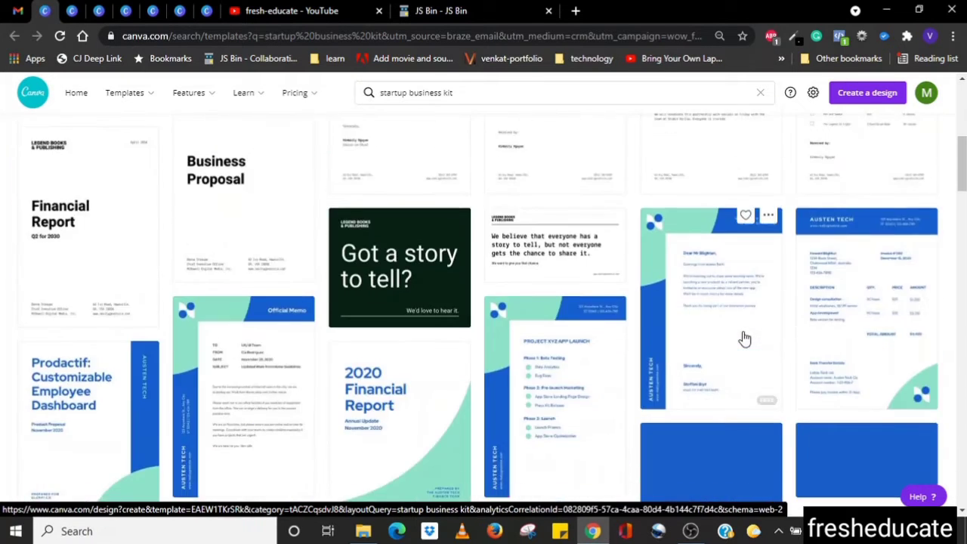
scroll(743, 331, "down", 10)
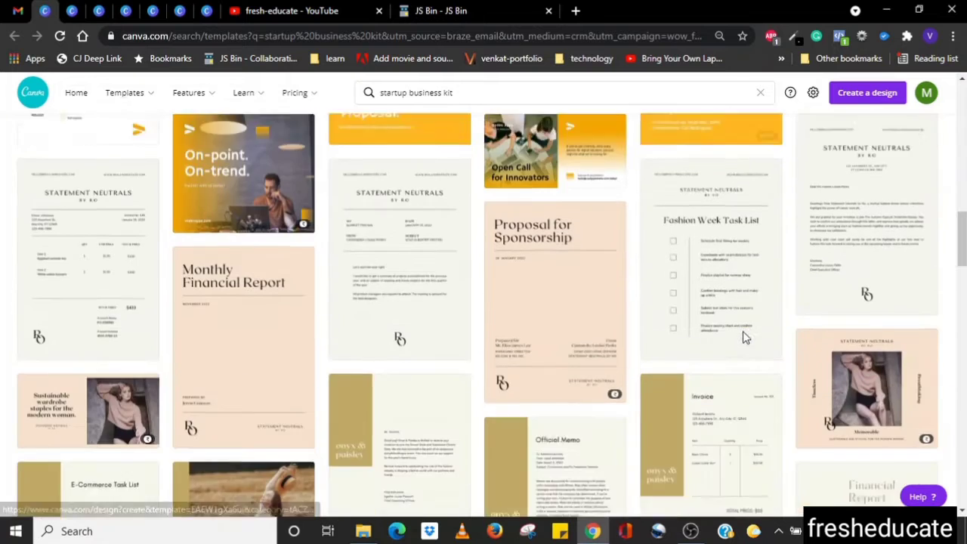
scroll(743, 336, "down", 3)
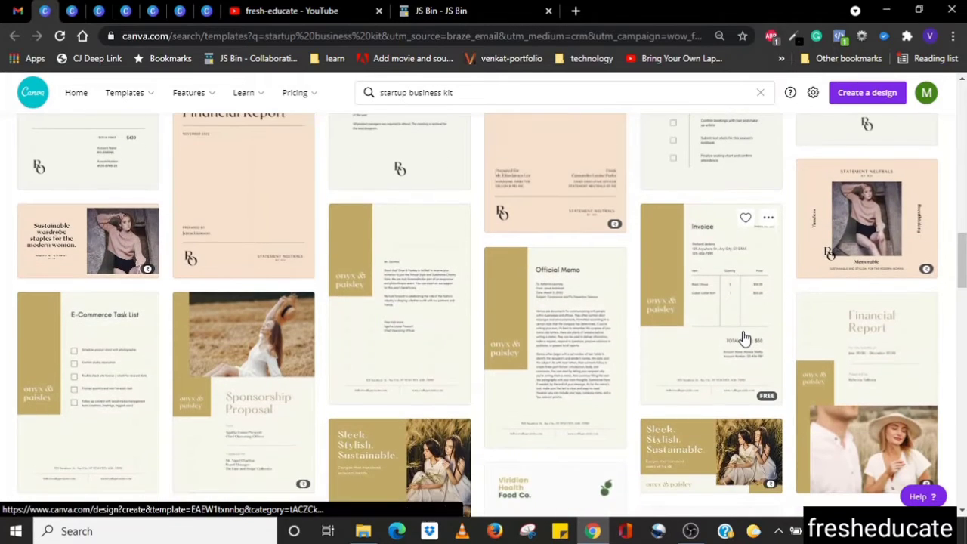
scroll(743, 340, "down", 3)
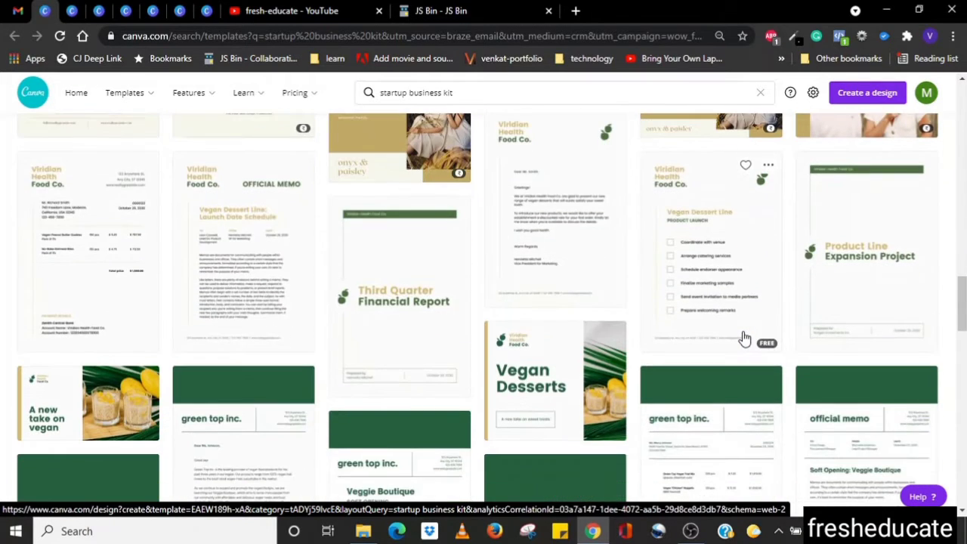
scroll(743, 339, "down", 6)
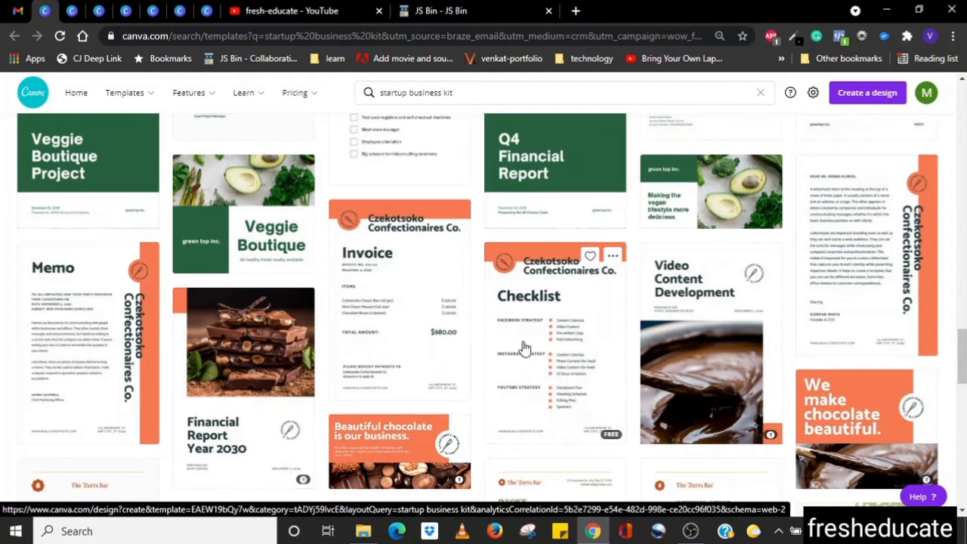
scroll(694, 430, "down", 3)
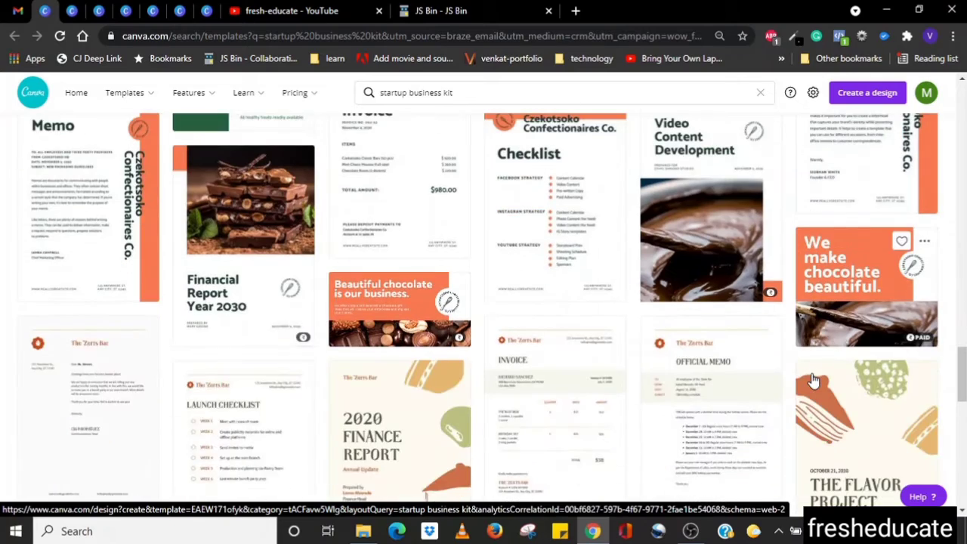
scroll(812, 380, "down", 3)
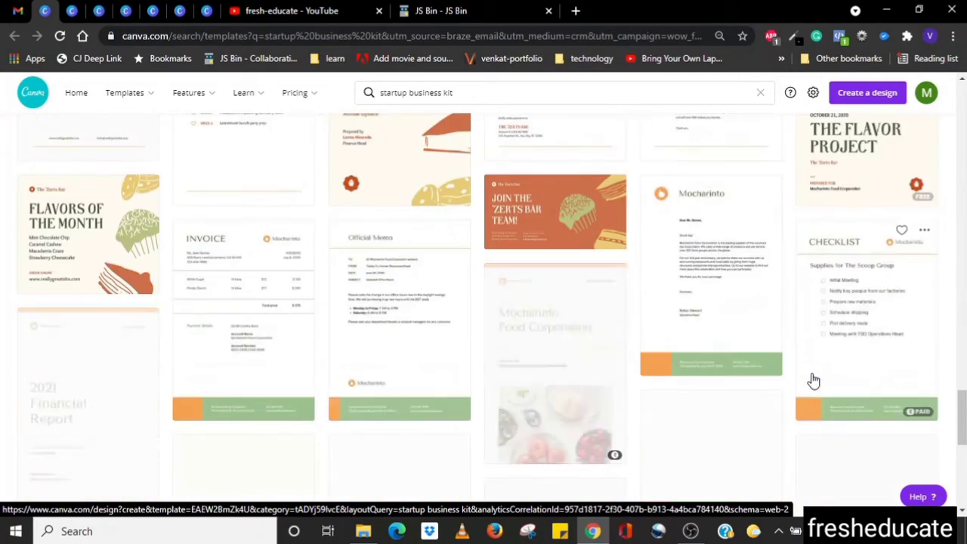
scroll(812, 380, "up", 6)
scroll(812, 380, "up", 10)
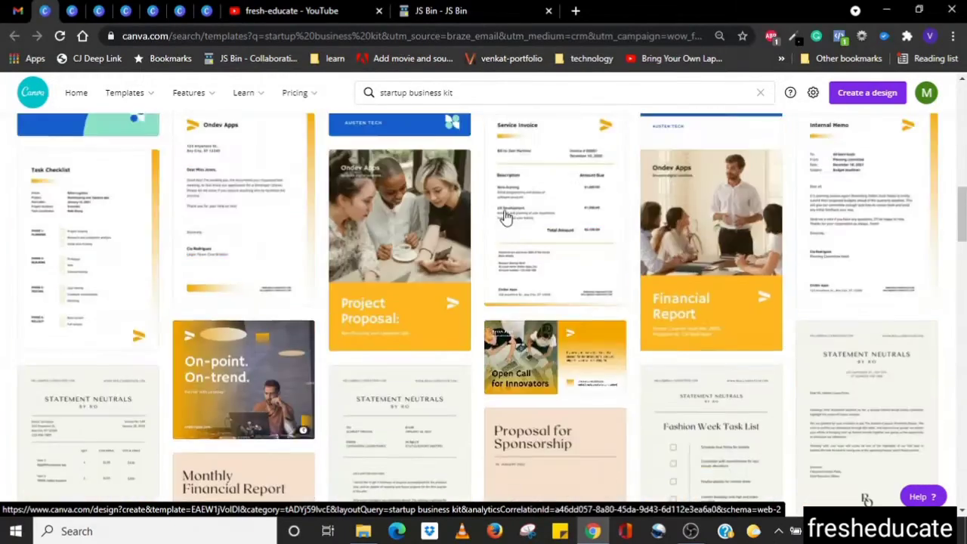
scroll(398, 119, "up", 3)
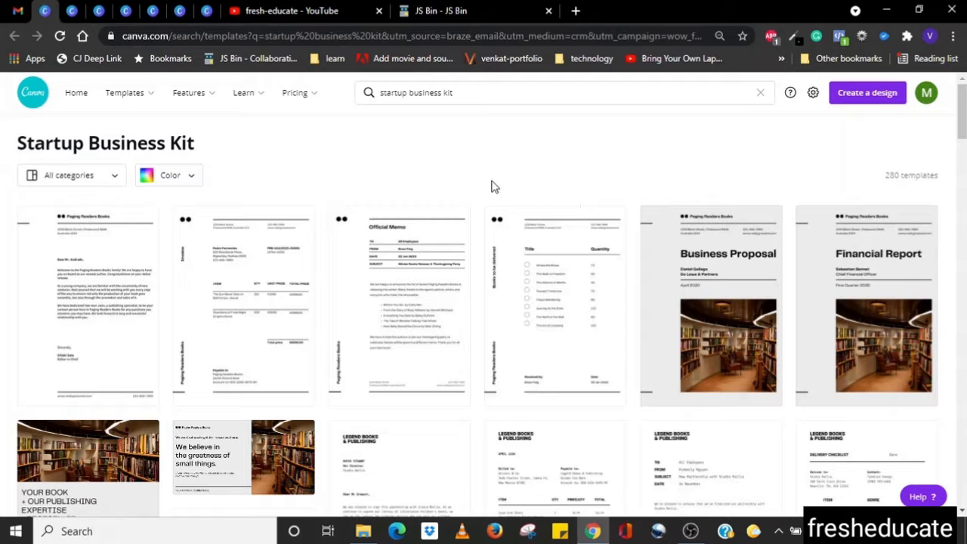
Step: Open the Company Presentations template results, check how many templates are offered, and look through the designs
left_click(72, 21)
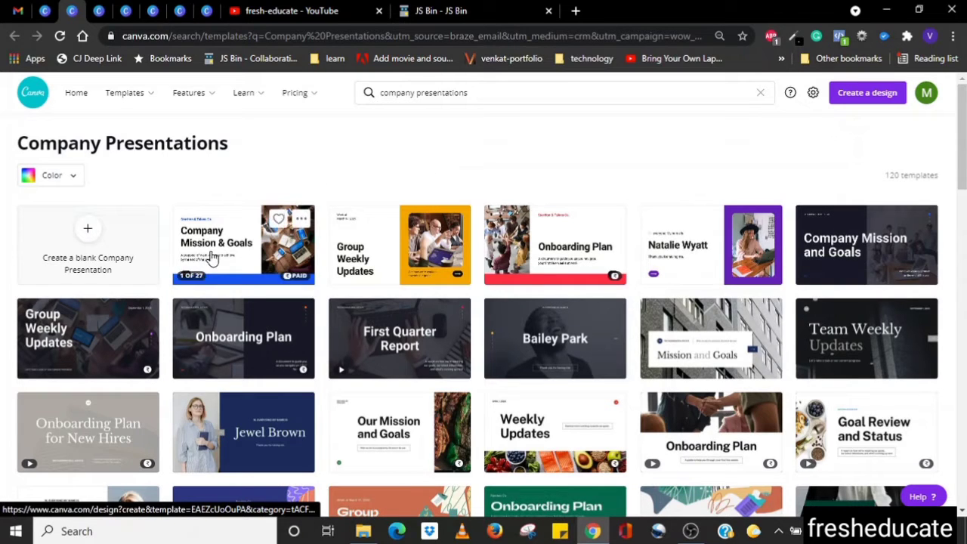
triple_click(897, 175)
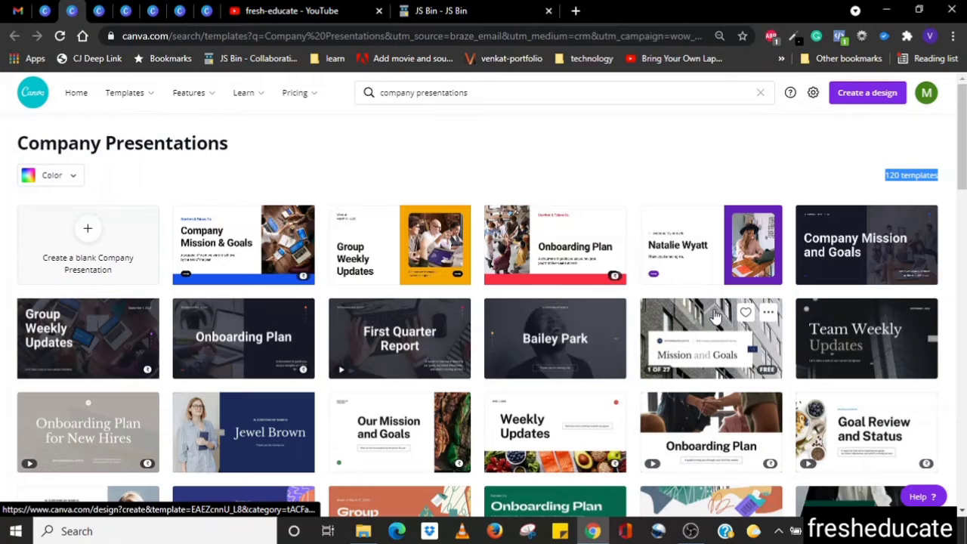
scroll(717, 316, "down", 3)
scroll(646, 259, "up", 3)
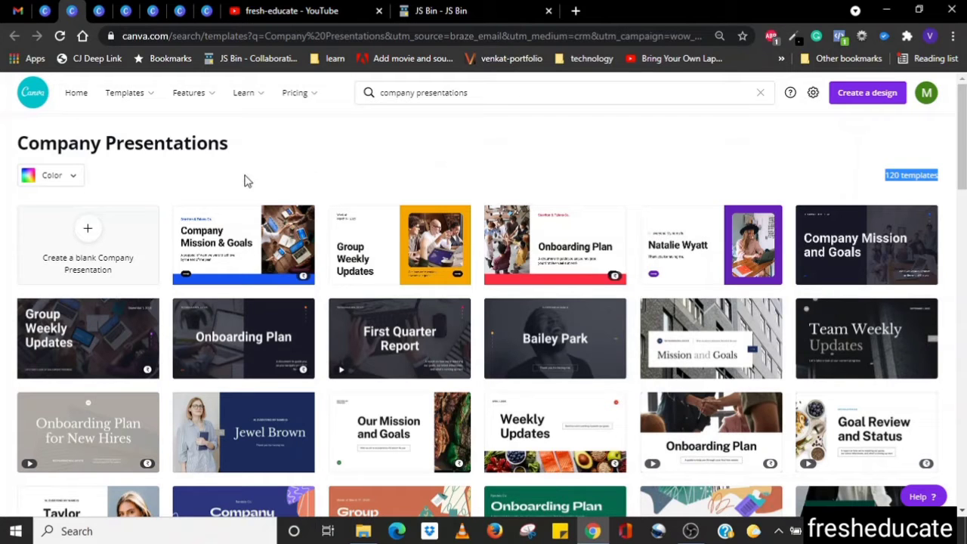
left_click(381, 178)
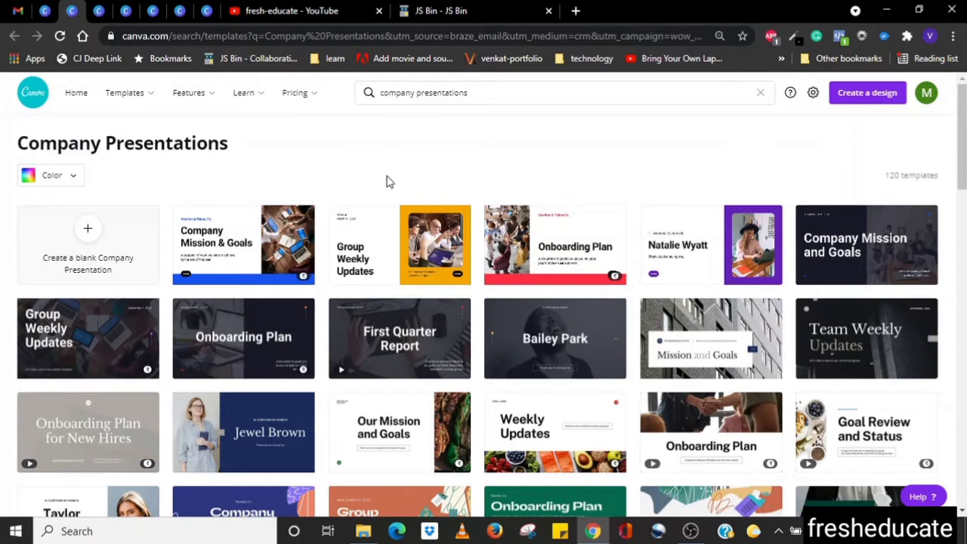
scroll(386, 181, "down", 3)
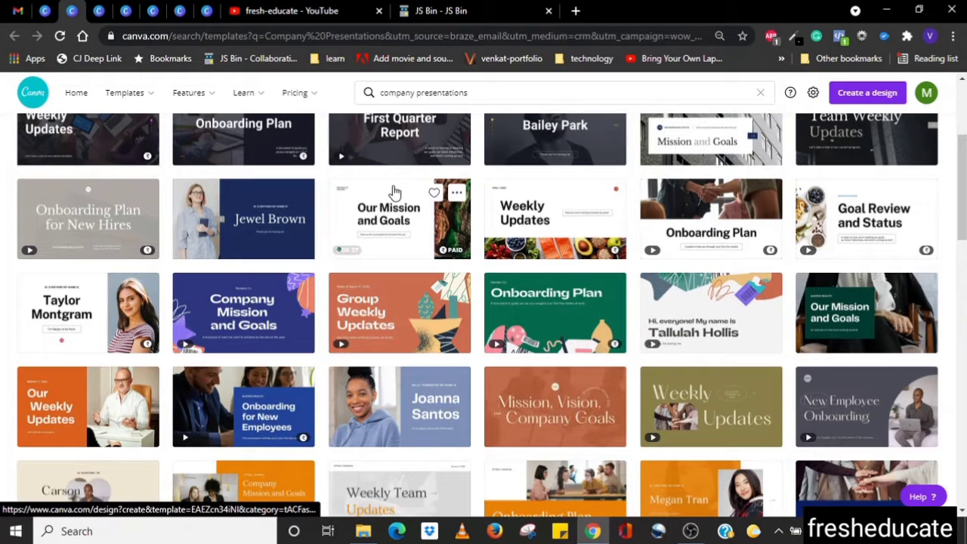
Step: Open the Animated Social Media template results and check how many templates are offered
left_click(91, 20)
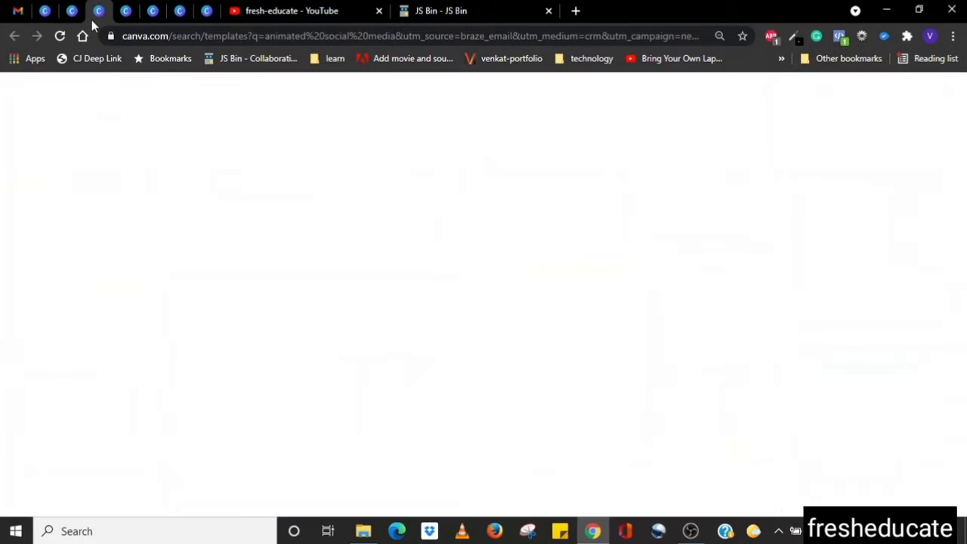
scroll(495, 270, "up", 7)
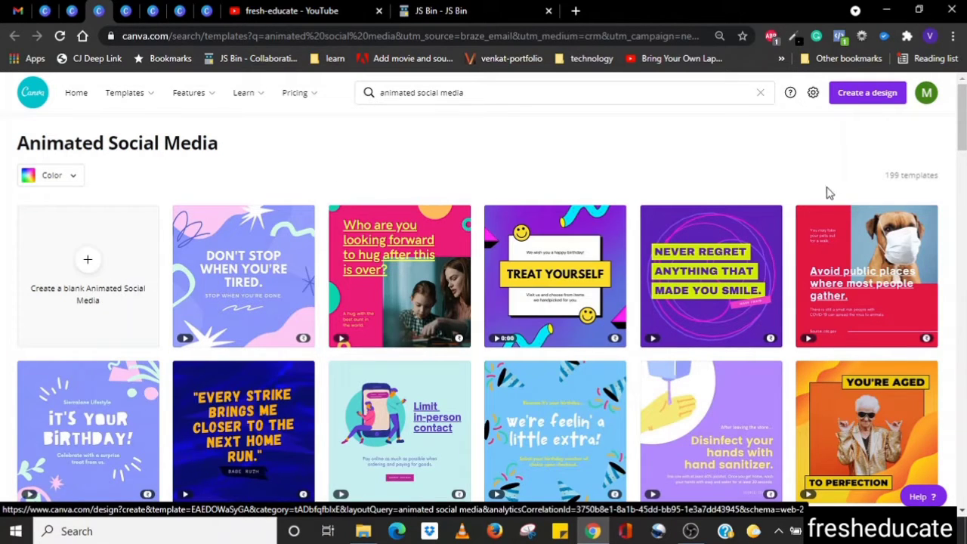
triple_click(922, 179)
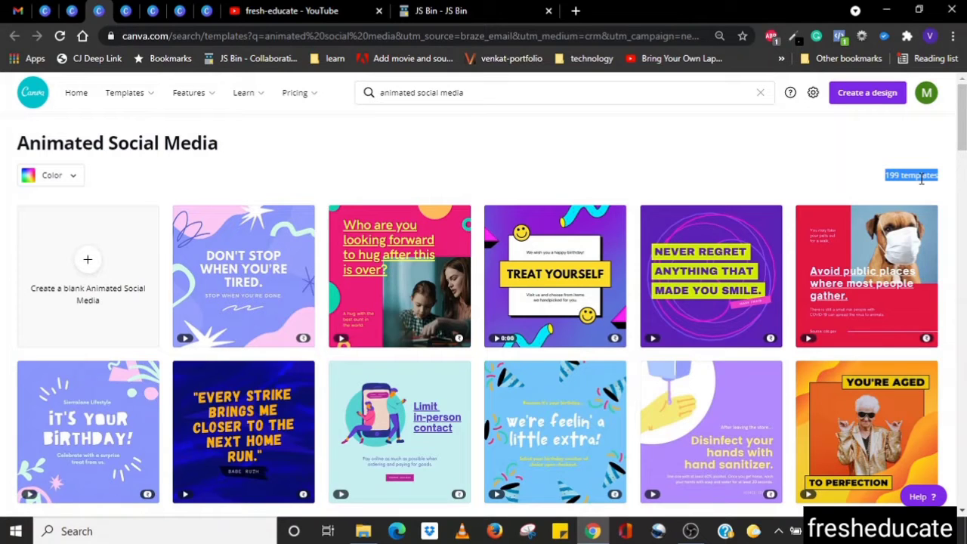
left_click(688, 152)
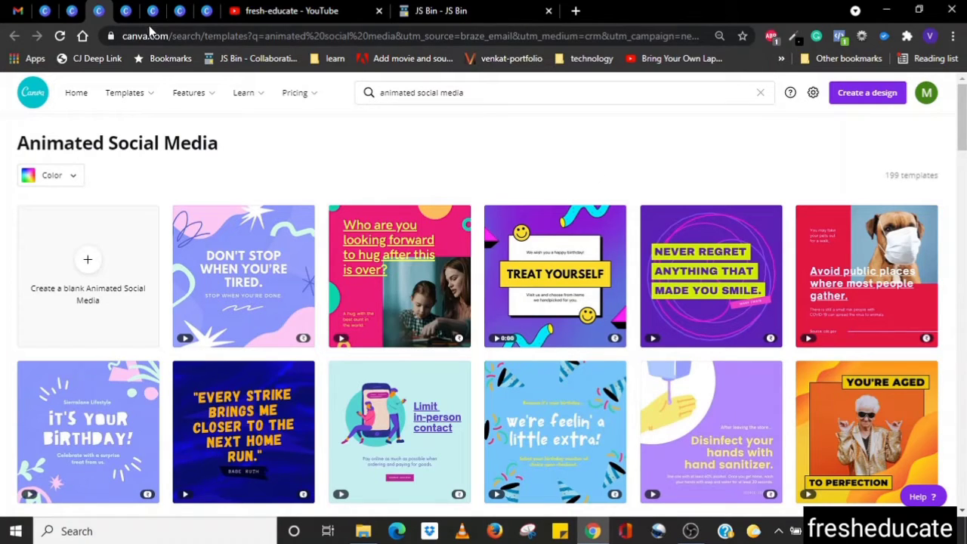
Step: Switch to the open sunshine animated social media design and show the text animation choices for its SUNSHINE heading
left_click(177, 14)
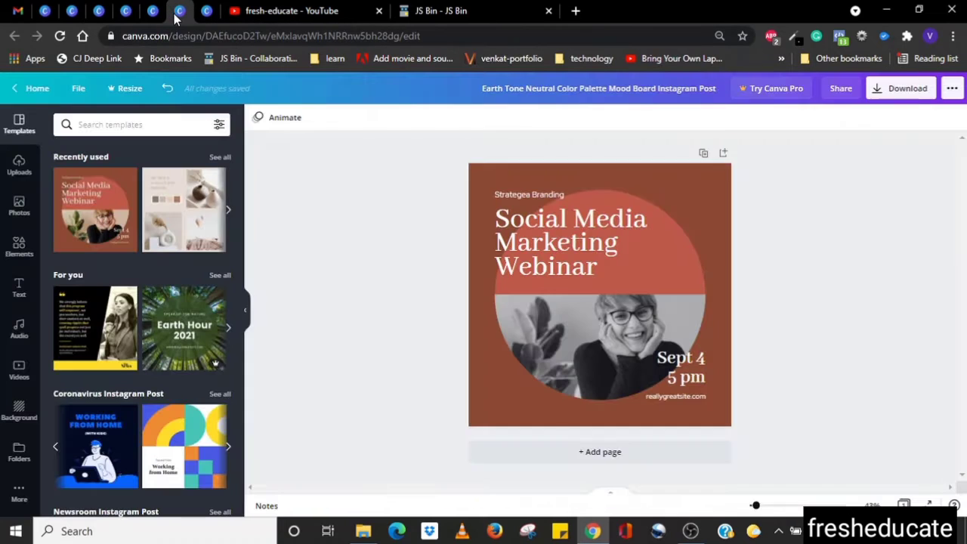
left_click(153, 15)
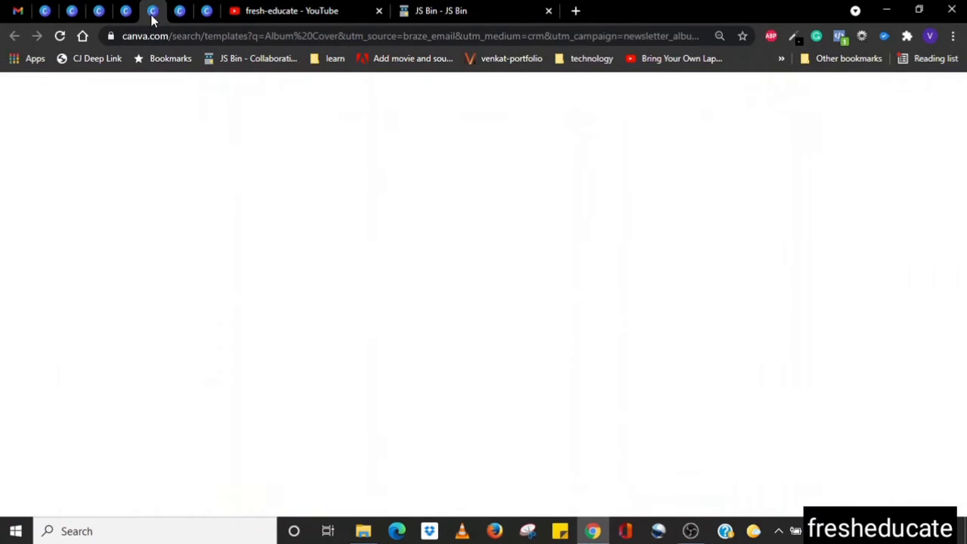
left_click(203, 13)
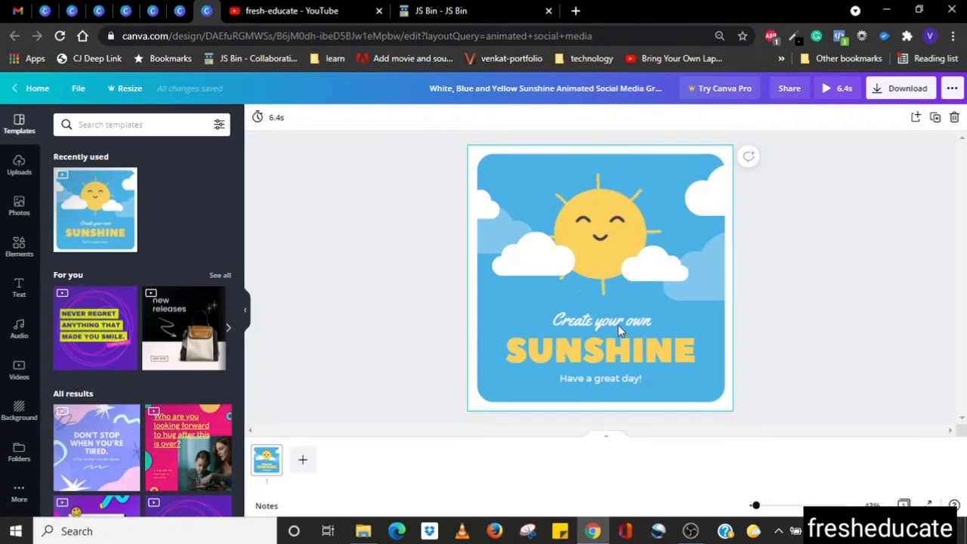
left_click(562, 355)
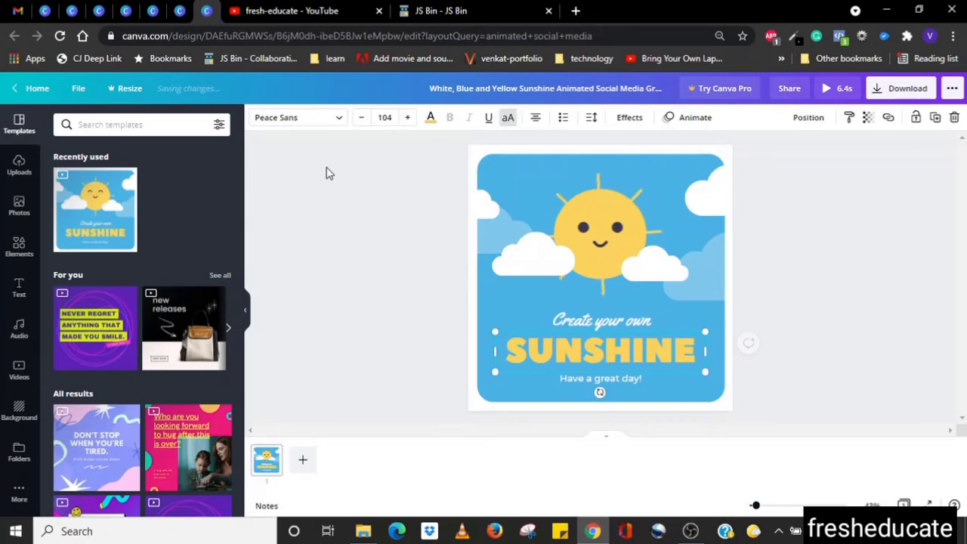
left_click(686, 120)
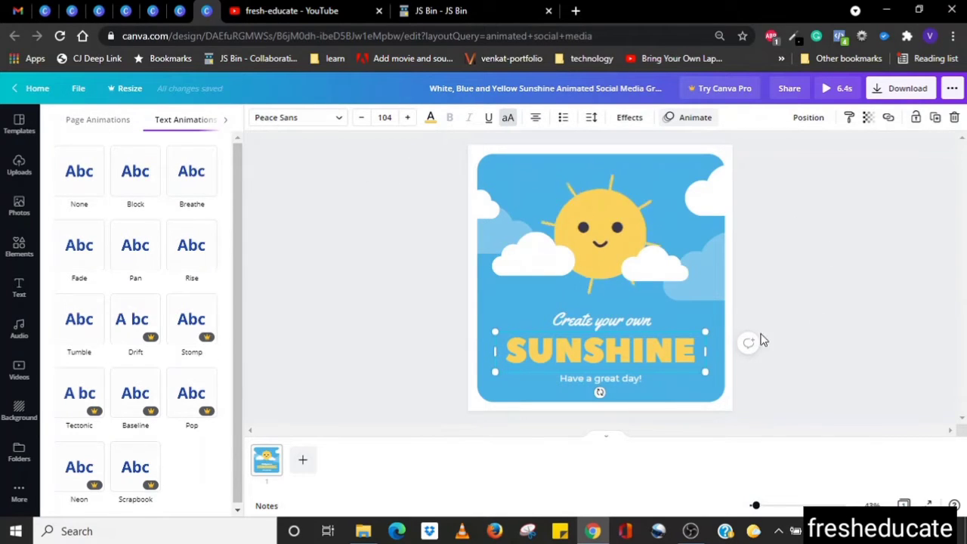
Step: Preview the free text animations Tumble, Pan and Breathe on the SUNSHINE heading, along with the None option
left_click(77, 198)
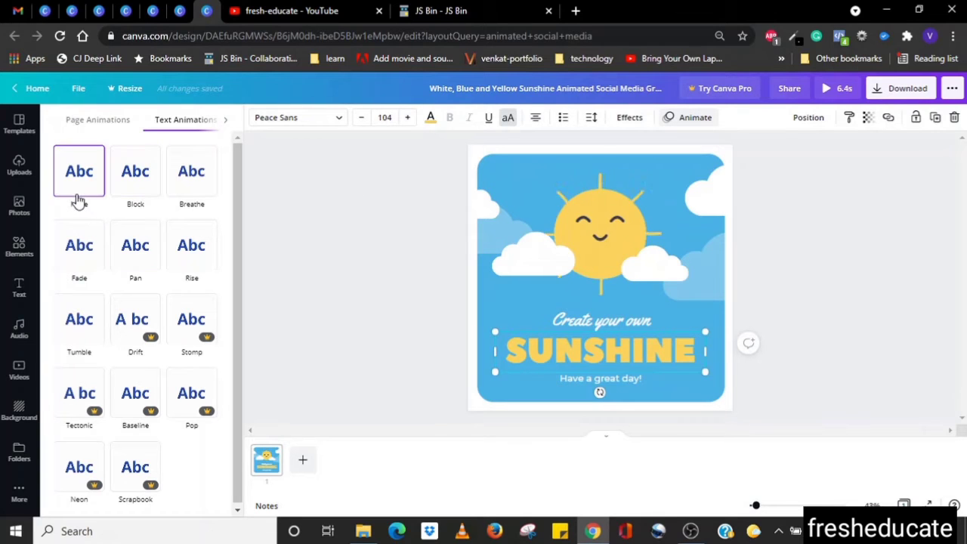
left_click(86, 329)
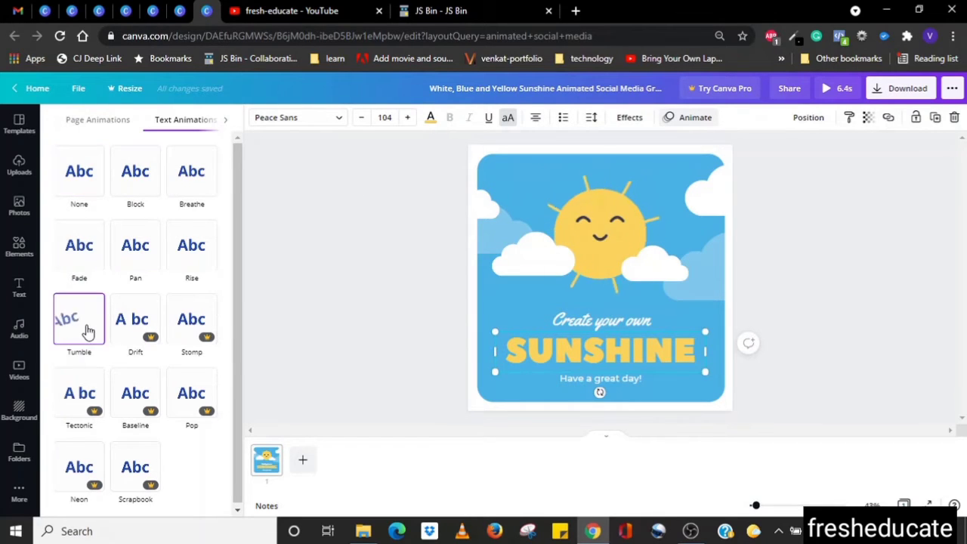
left_click(133, 254)
left_click(198, 189)
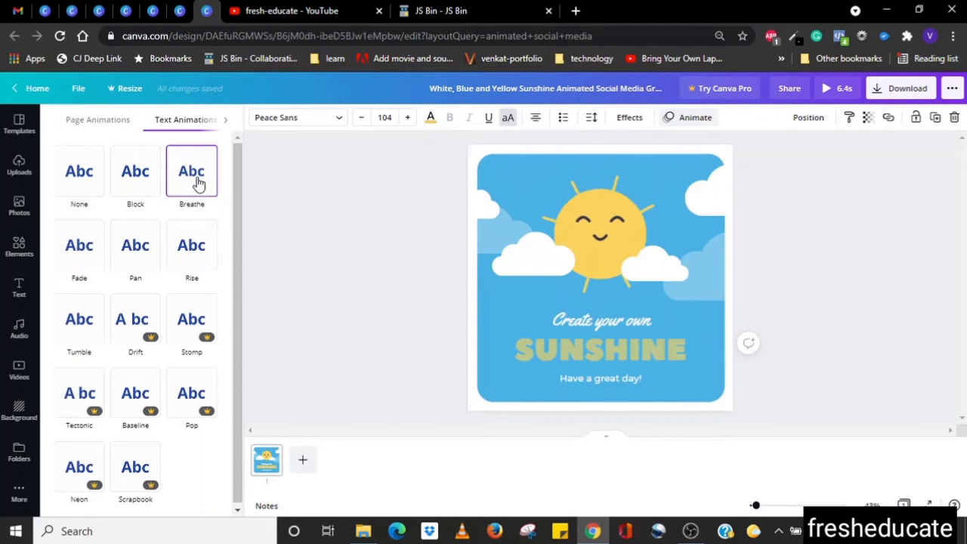
left_click(81, 196)
Step: Preview the premium text animations Tectonic, Baseline and Scrapbook on the SUNSHINE heading
left_click(82, 400)
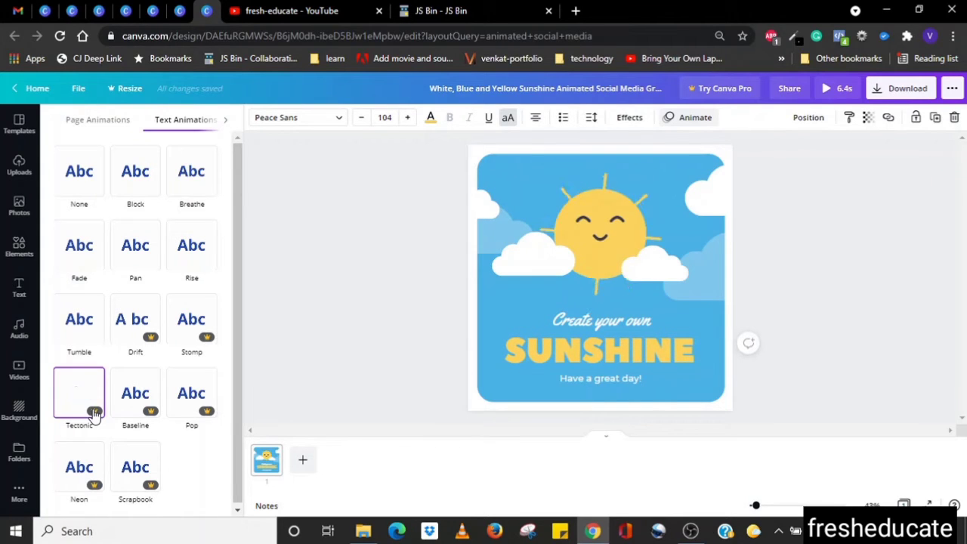
left_click(132, 412)
left_click(144, 470)
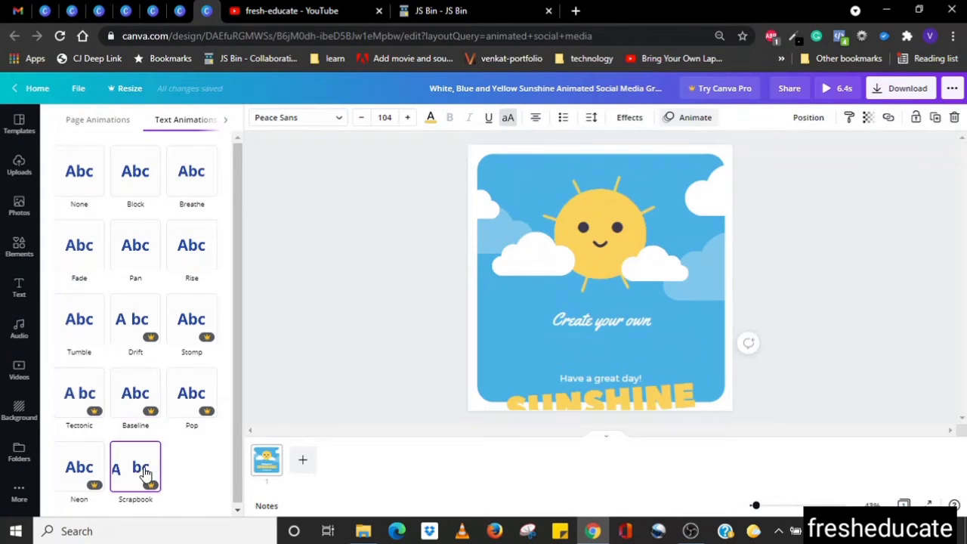
left_click(142, 401)
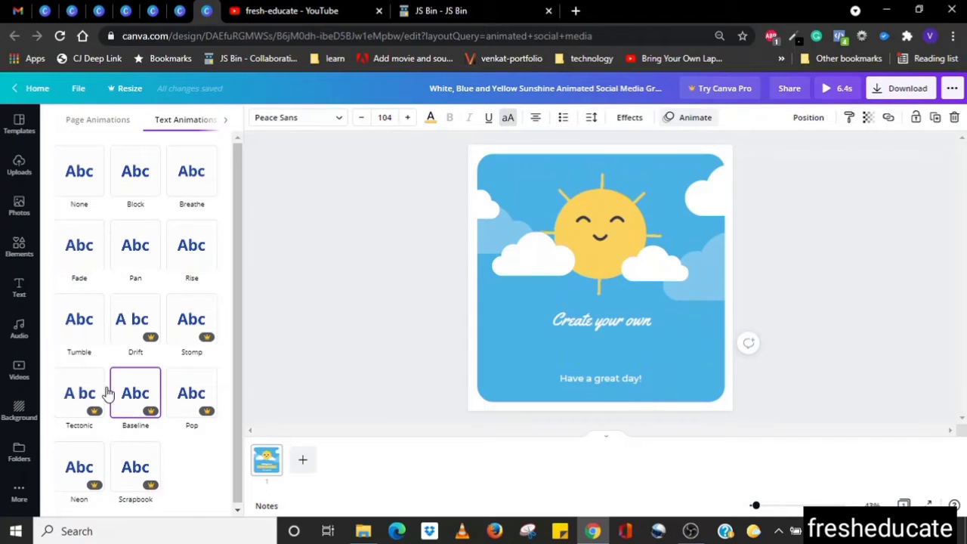
left_click(79, 399)
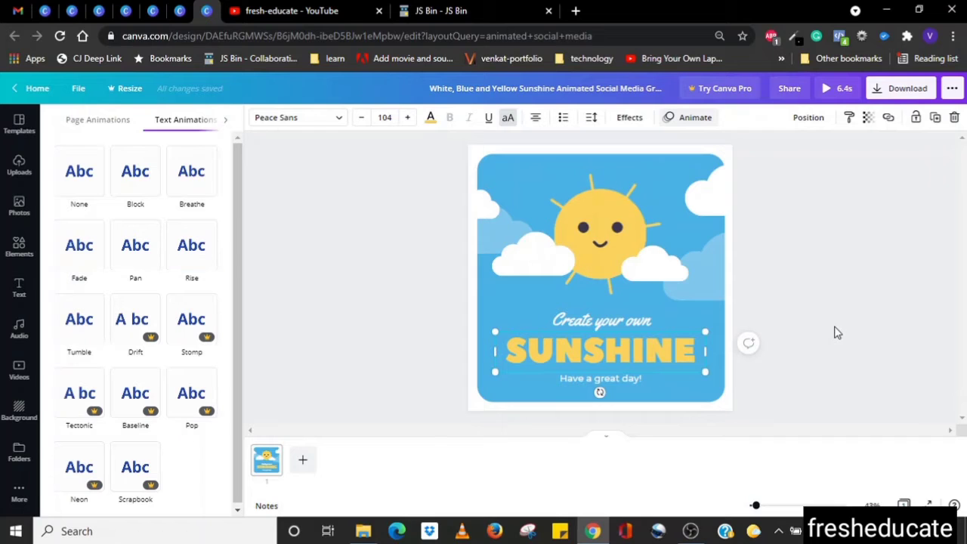
Step: Show the element animation choices for the cloud overlapping the sun's lower left and preview None, Breathe, Fade and Tumble on it
left_click(536, 264)
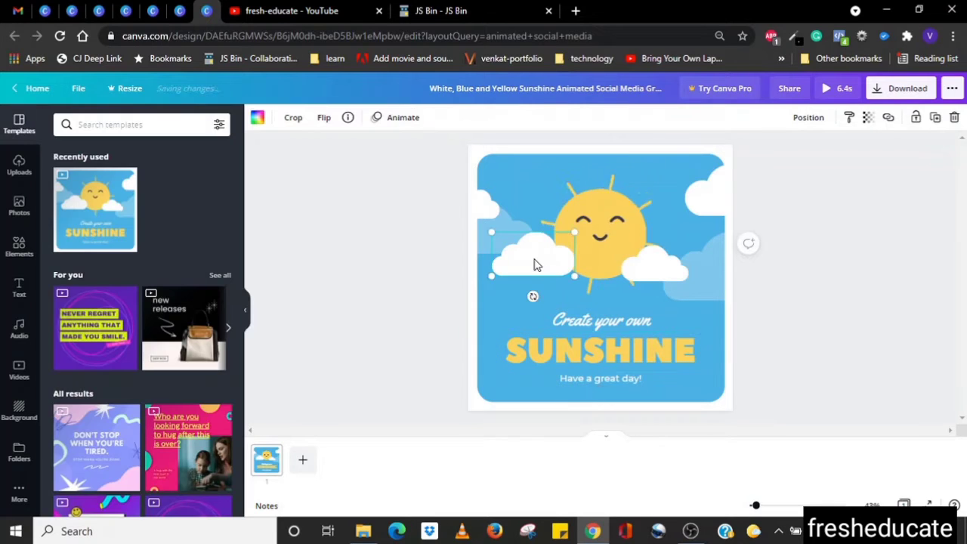
left_click(399, 121)
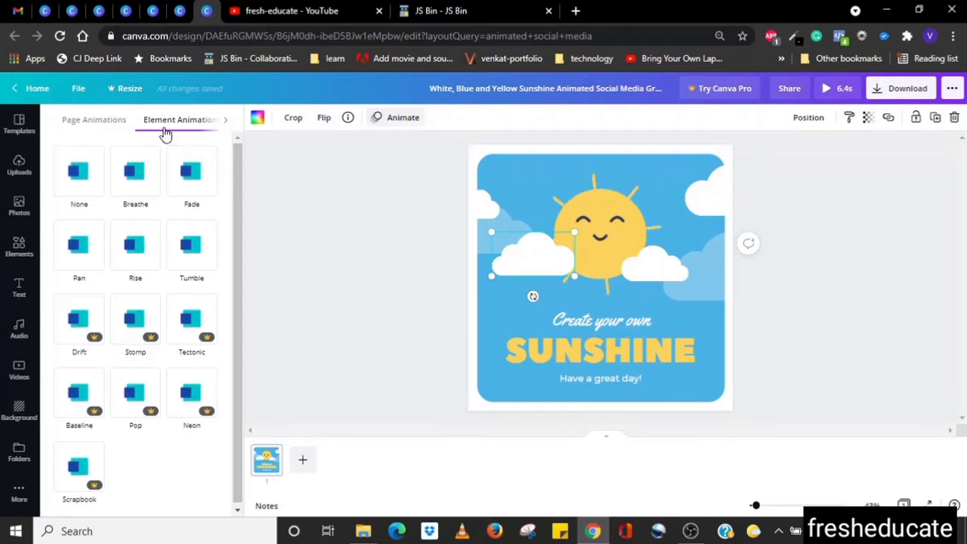
left_click(187, 170)
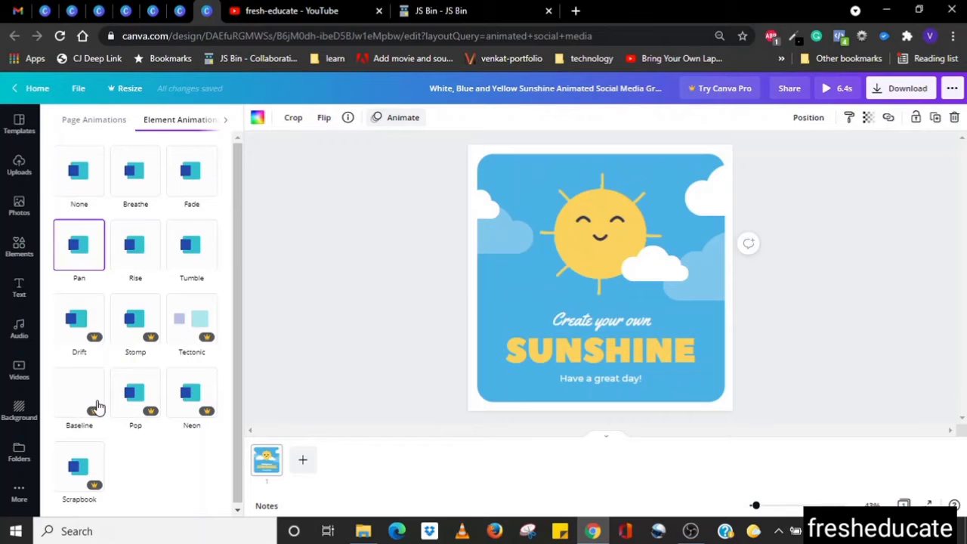
left_click(121, 185)
left_click(85, 188)
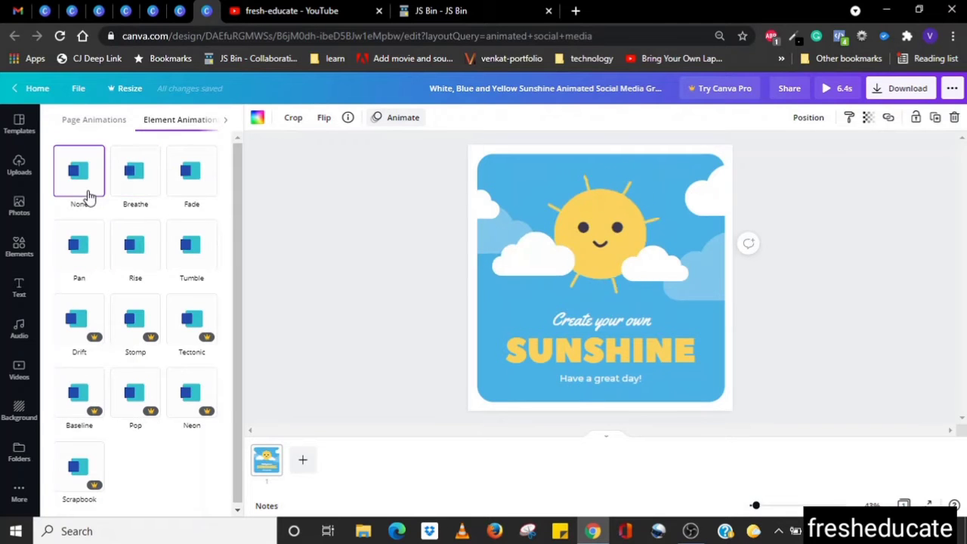
left_click(136, 193)
left_click(189, 195)
left_click(188, 249)
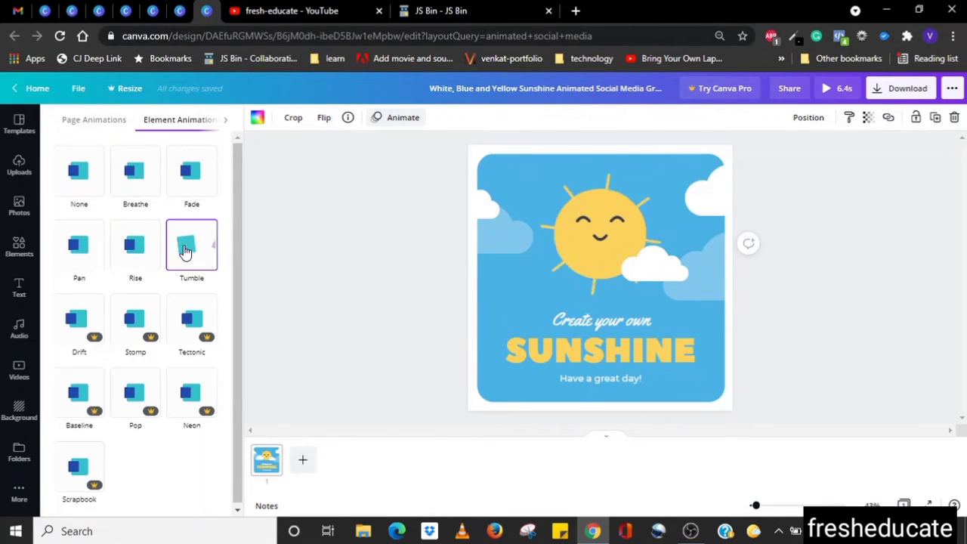
Step: Preview the premium element animations Drift, Stomp, Baseline, Pop, Scrapbook and Tectonic on the same cloud
left_click(89, 342)
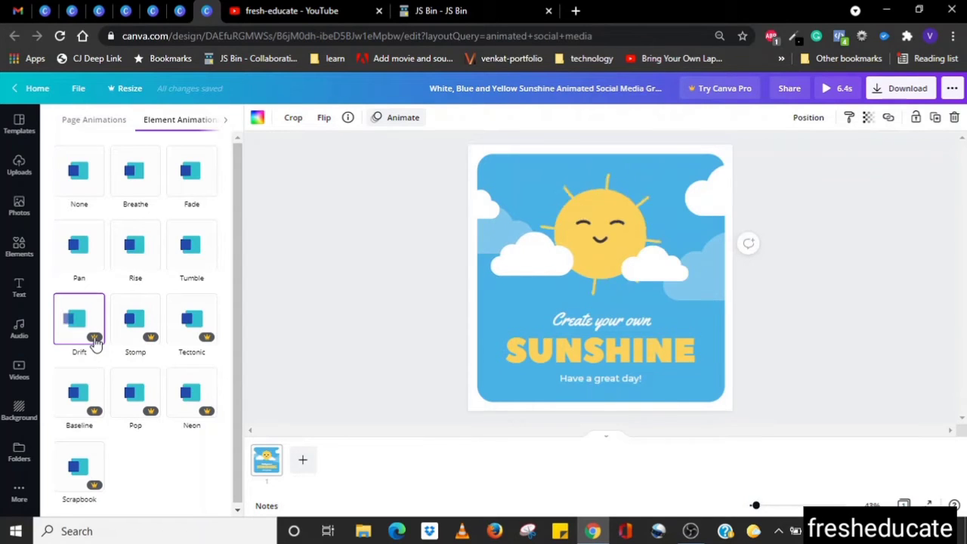
left_click(135, 333)
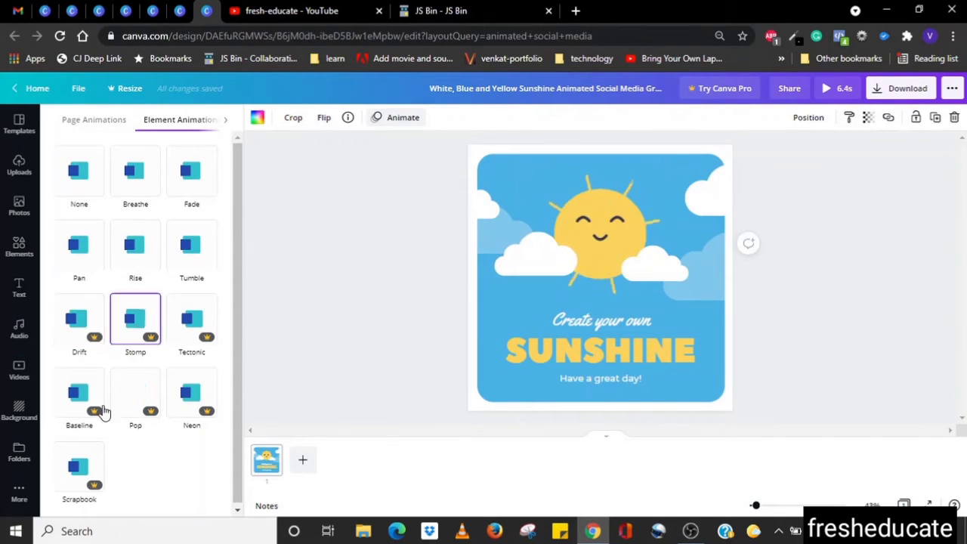
left_click(92, 406)
left_click(151, 414)
left_click(77, 412)
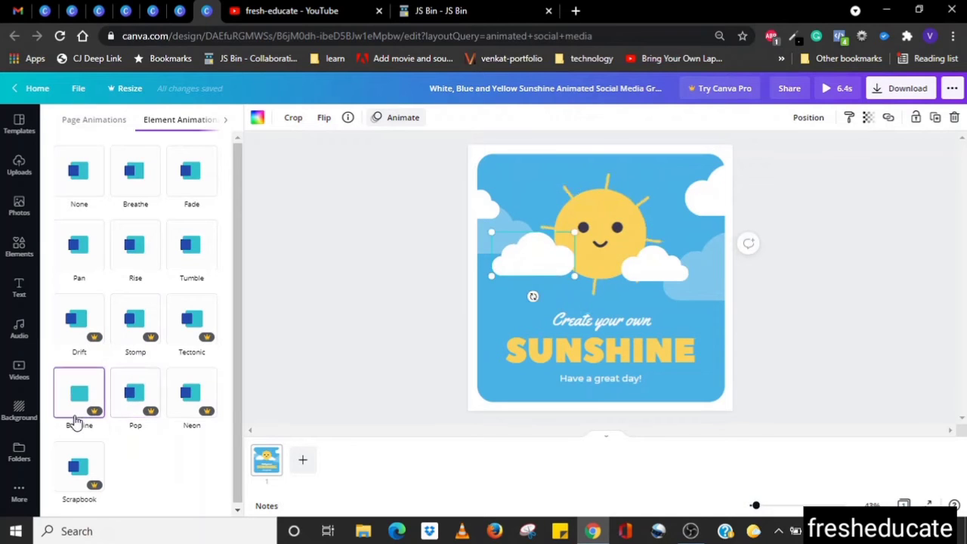
left_click(77, 476)
left_click(79, 396)
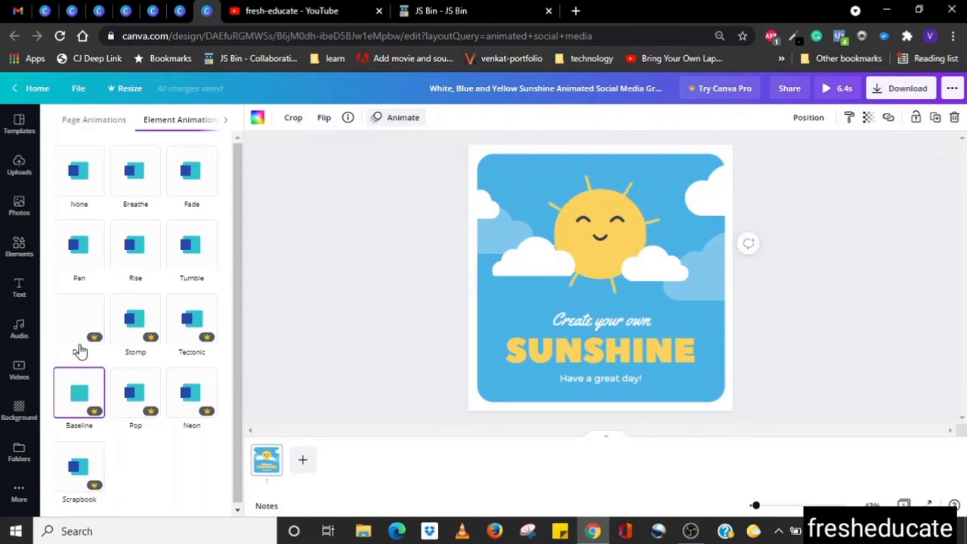
left_click(78, 340)
left_click(114, 335)
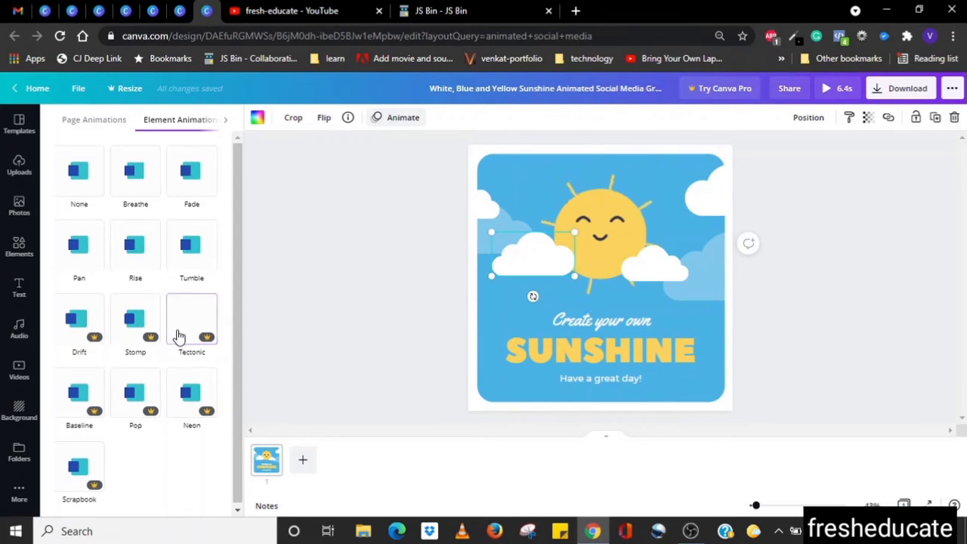
left_click(180, 335)
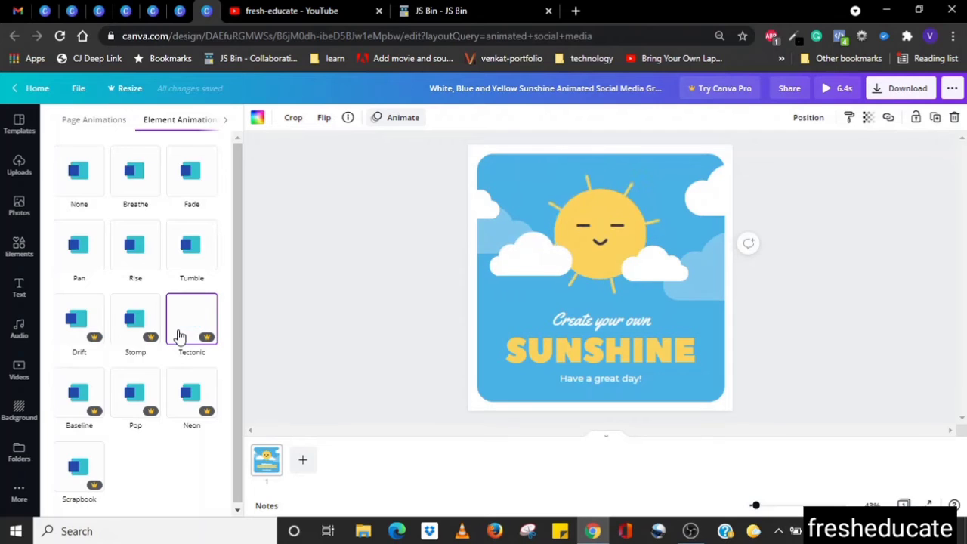
left_click(189, 321)
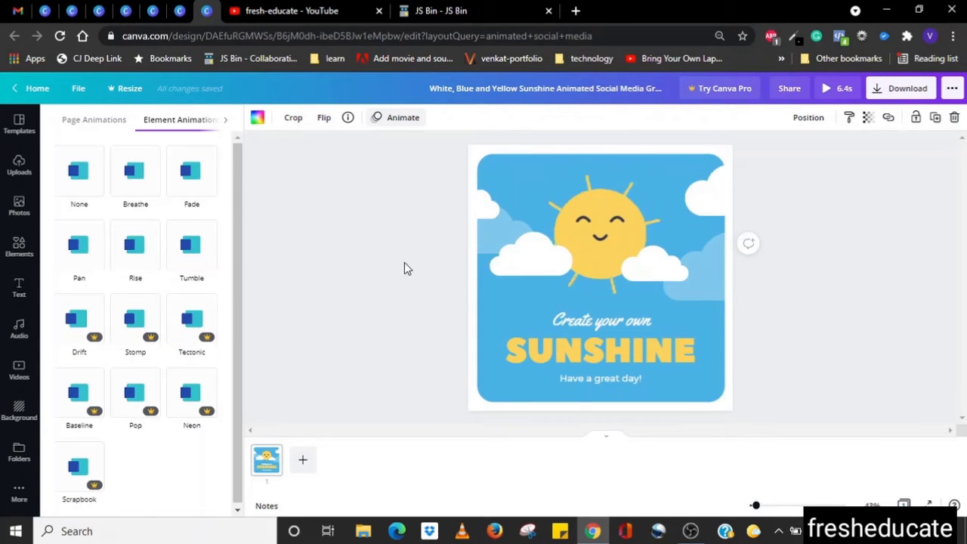
Step: Show the page animation choices for the sunshine design, and leave them with the cloud deselected
left_click(121, 123)
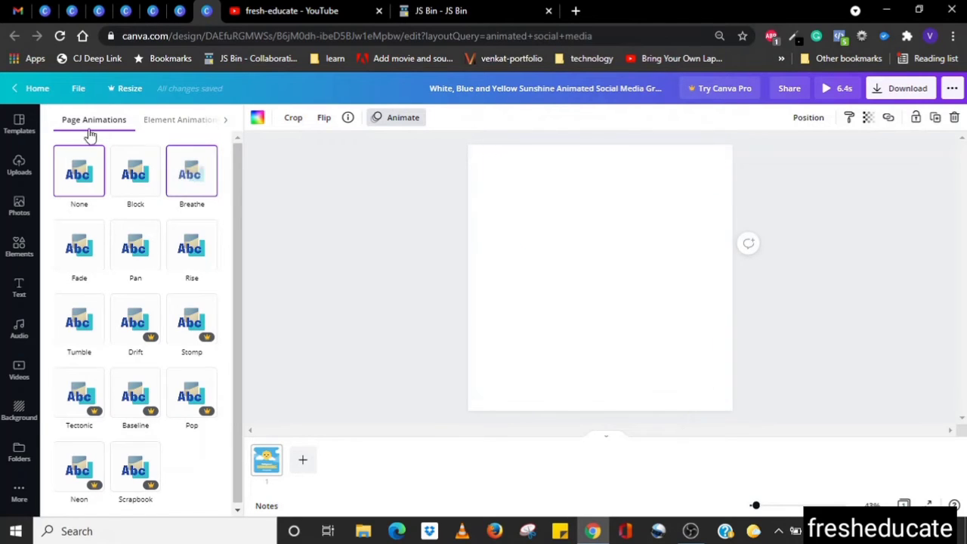
left_click(810, 317)
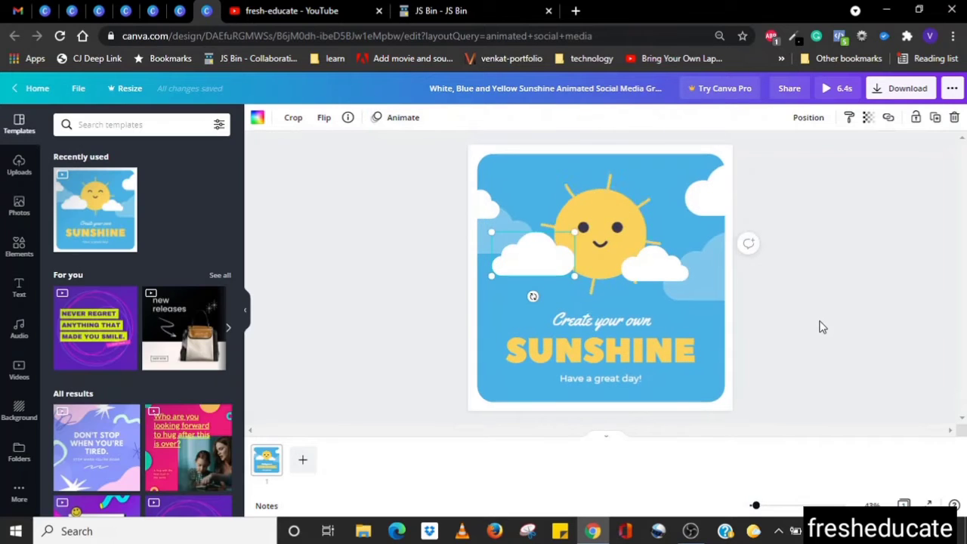
left_click(370, 240)
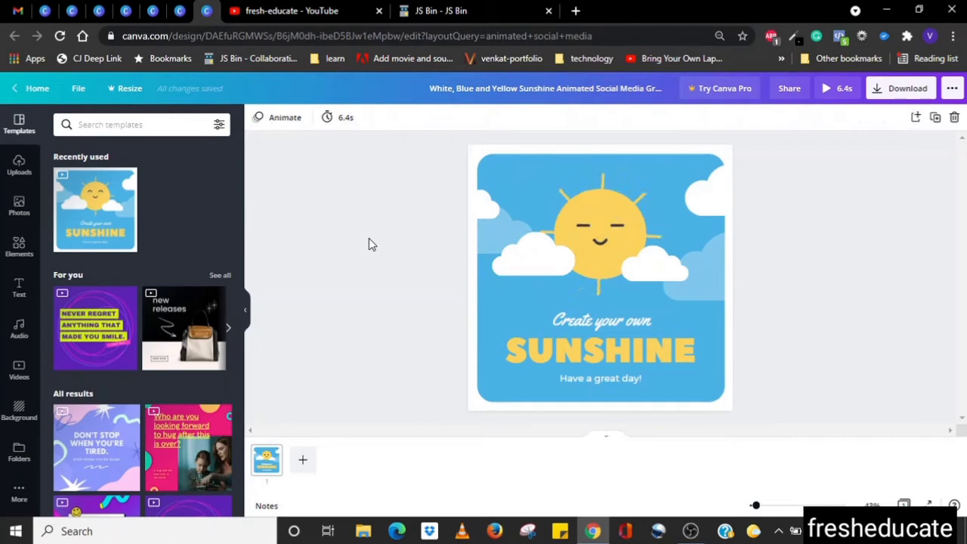
Step: Switch to the open Design School Events page and look through the upcoming events, starting with the Social Cause Marketing Bootcamp
left_click(125, 22)
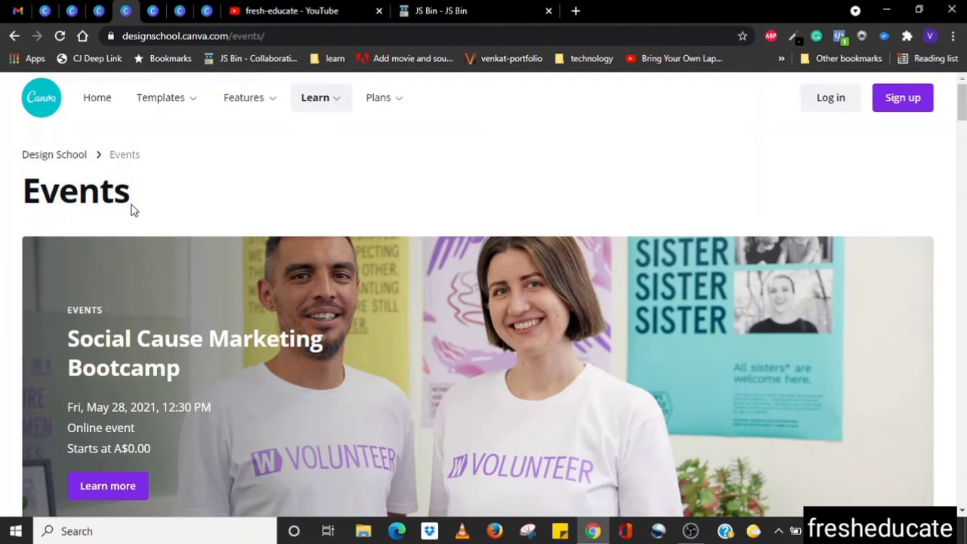
scroll(3, 224, "down", 1)
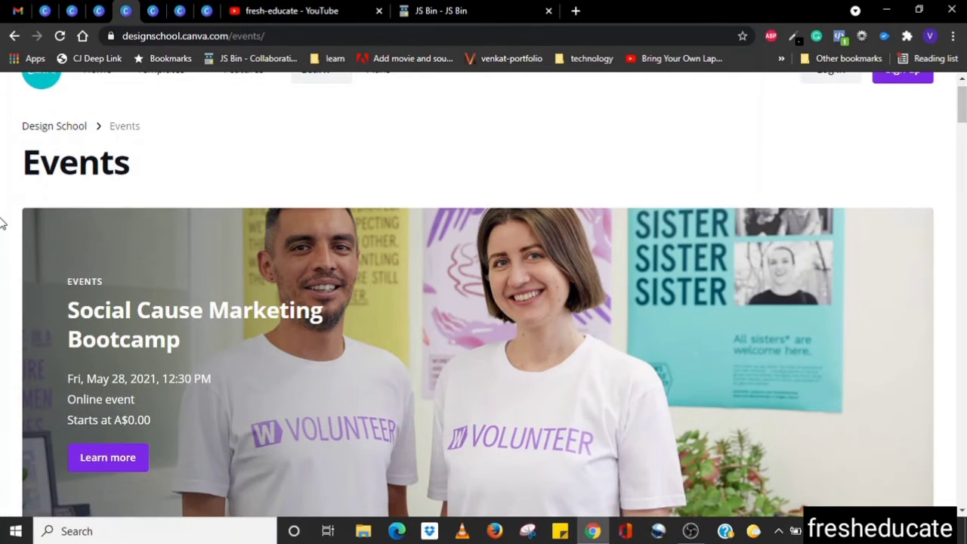
scroll(3, 224, "up", 1)
scroll(3, 224, "down", 5)
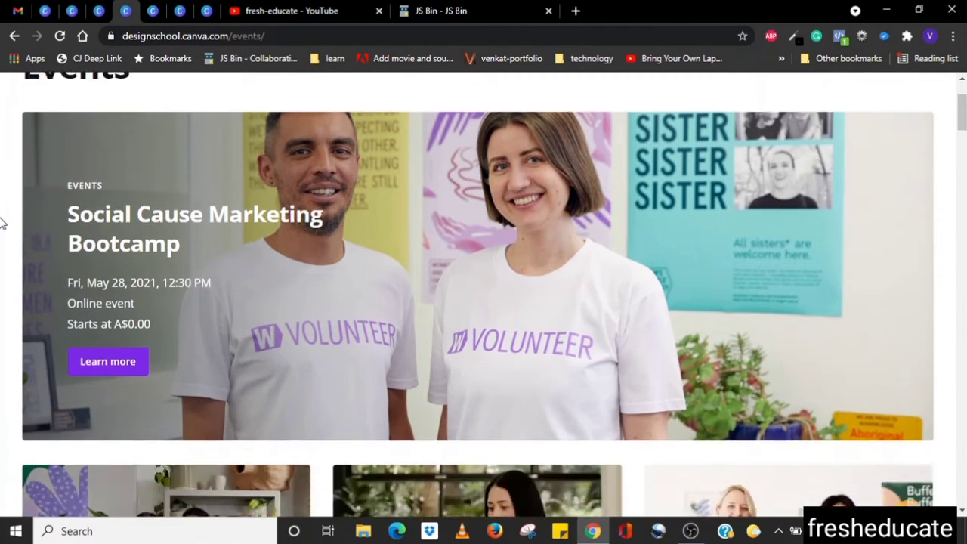
scroll(3, 223, "down", 2)
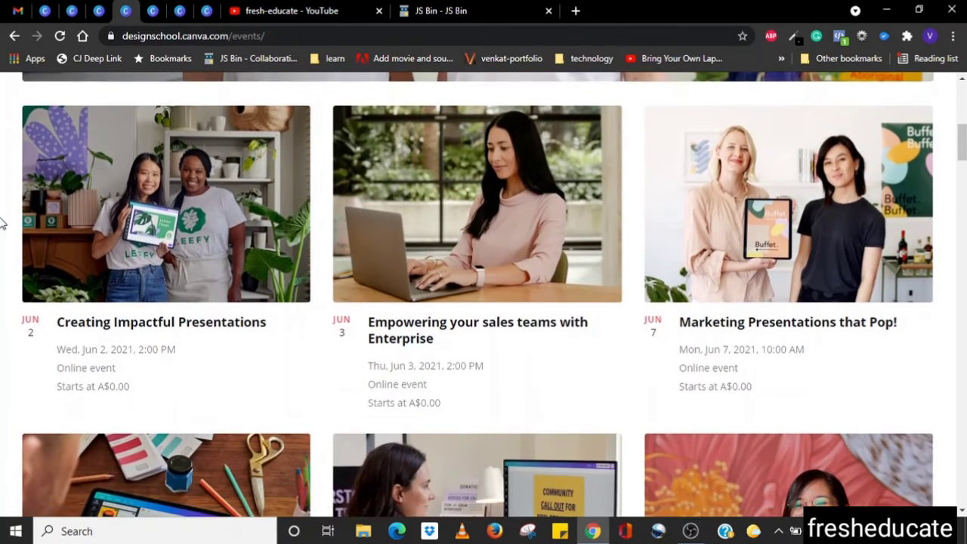
scroll(3, 223, "up", 1)
scroll(3, 223, "up", 3)
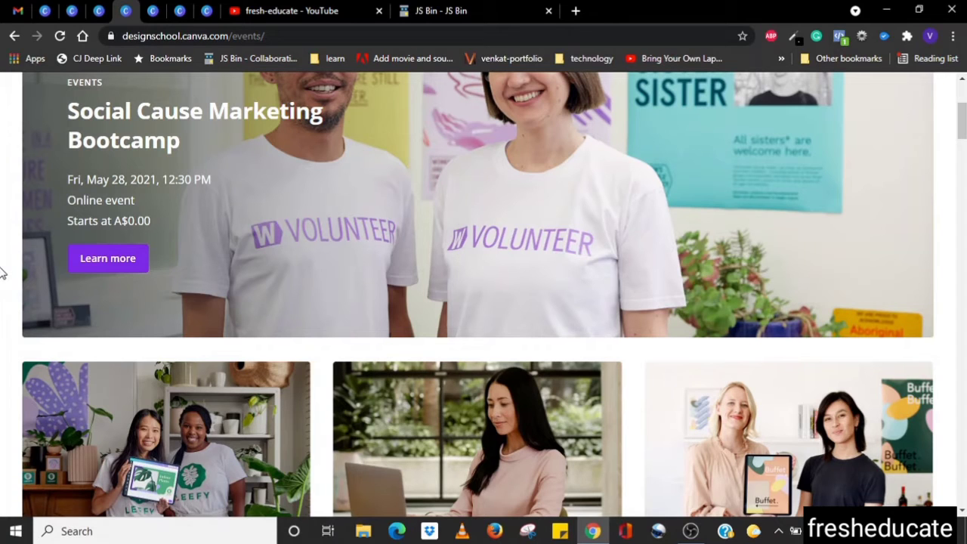
scroll(2, 273, "down", 1)
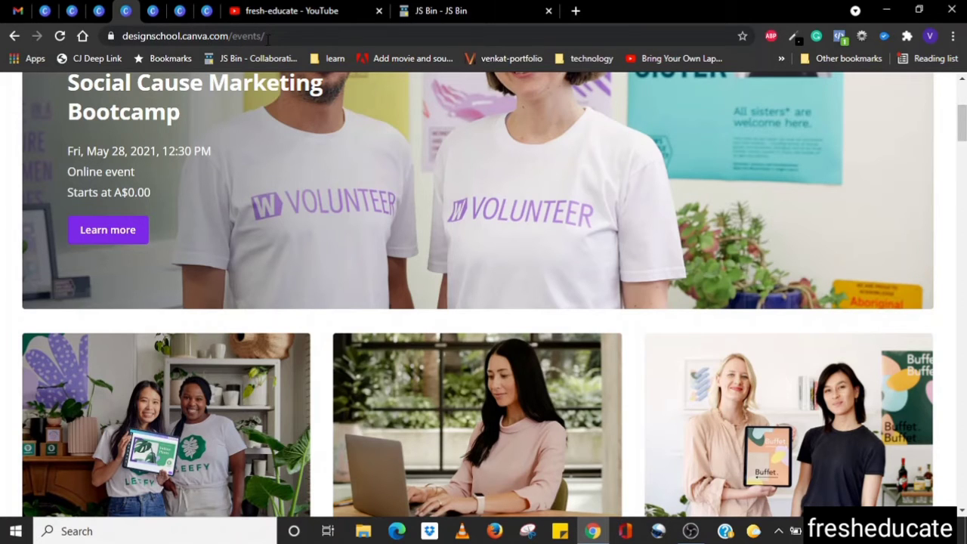
scroll(2, 264, "down", 5)
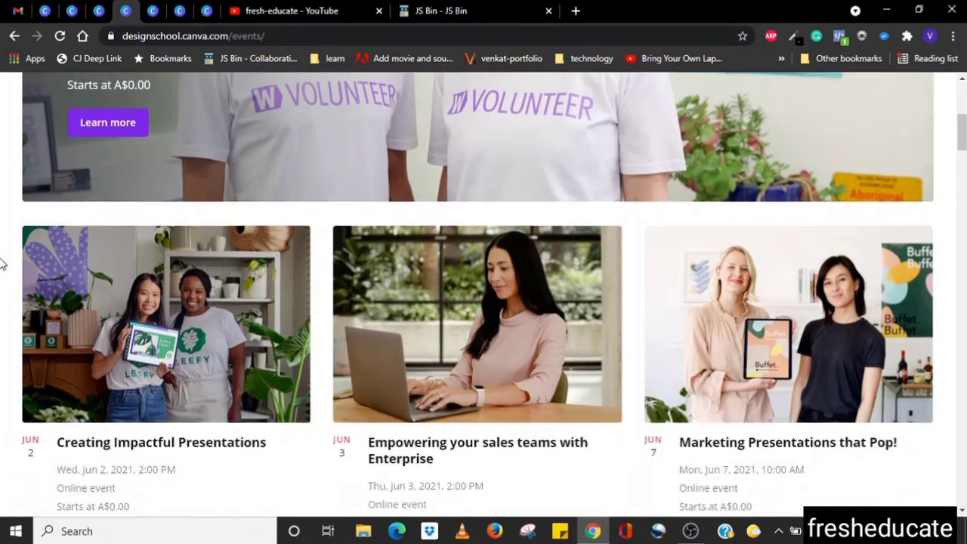
scroll(3, 264, "down", 9)
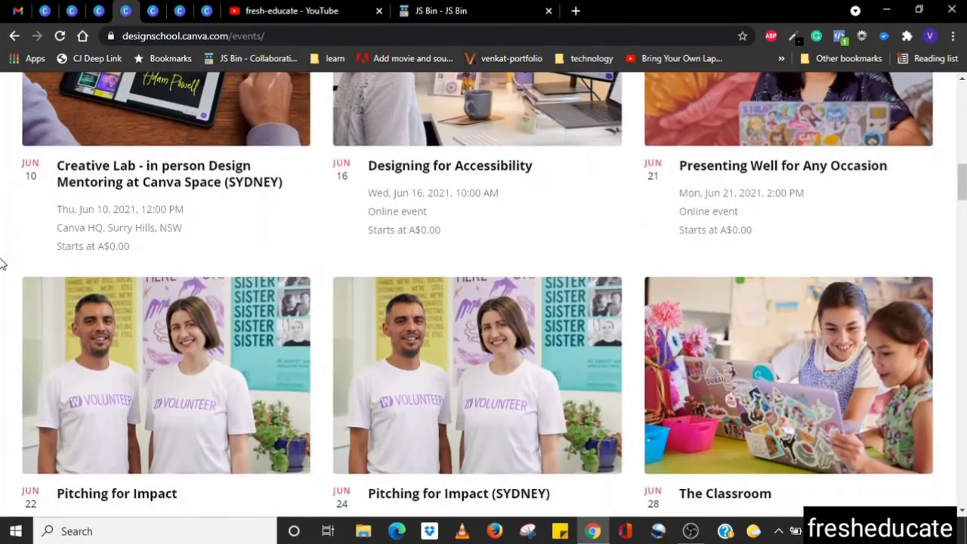
Step: Look through the past Design School events and return to the start of the Events page
scroll(2, 264, "down", 2)
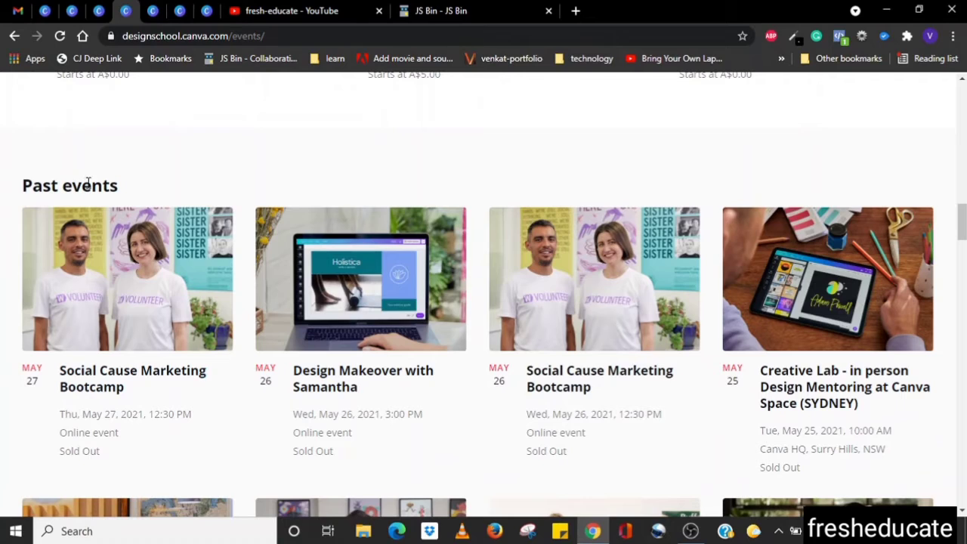
scroll(133, 185, "down", 5)
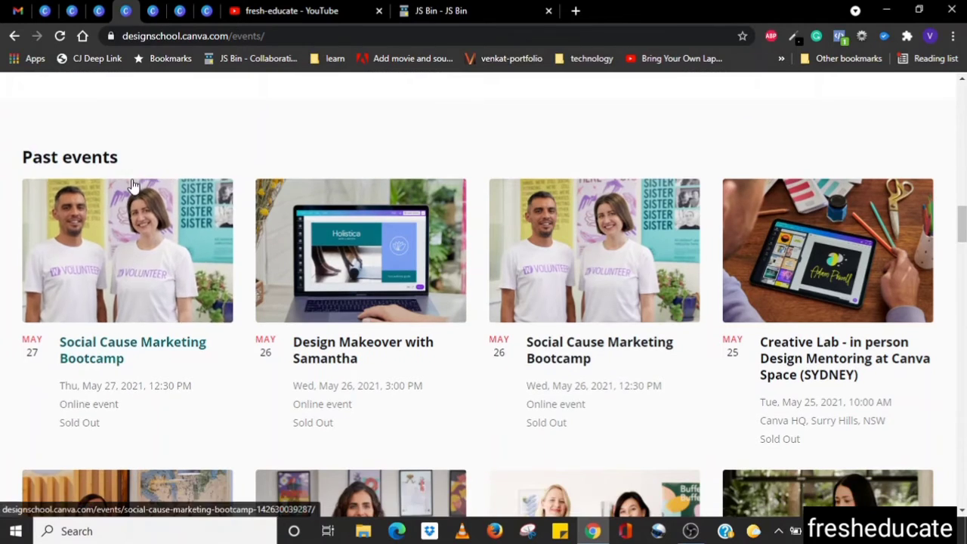
scroll(132, 185, "down", 7)
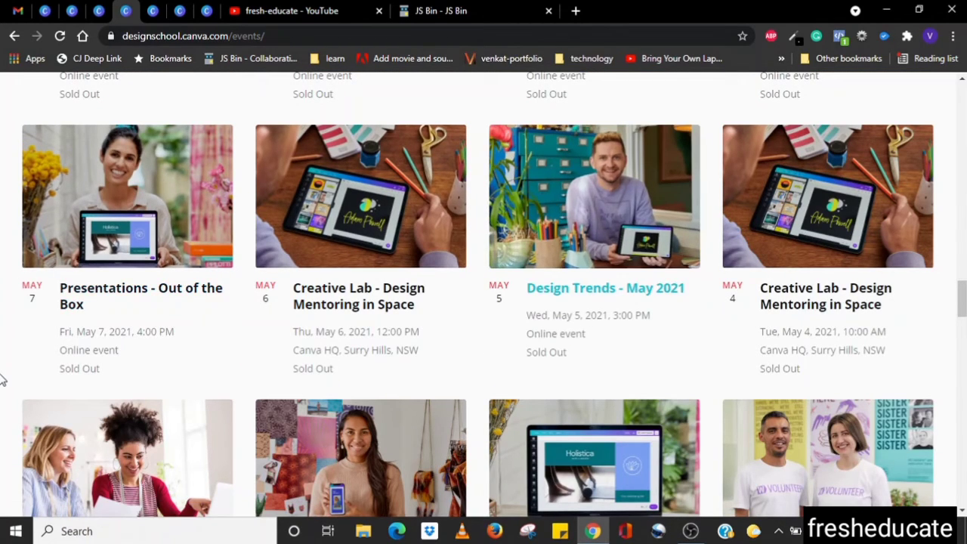
scroll(3, 380, "down", 6)
scroll(2, 381, "up", 9)
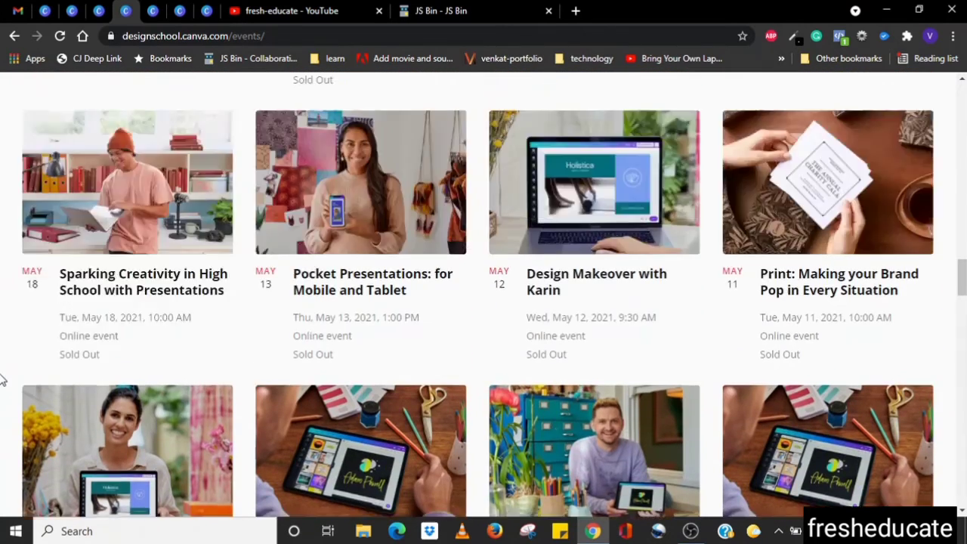
scroll(2, 380, "up", 10)
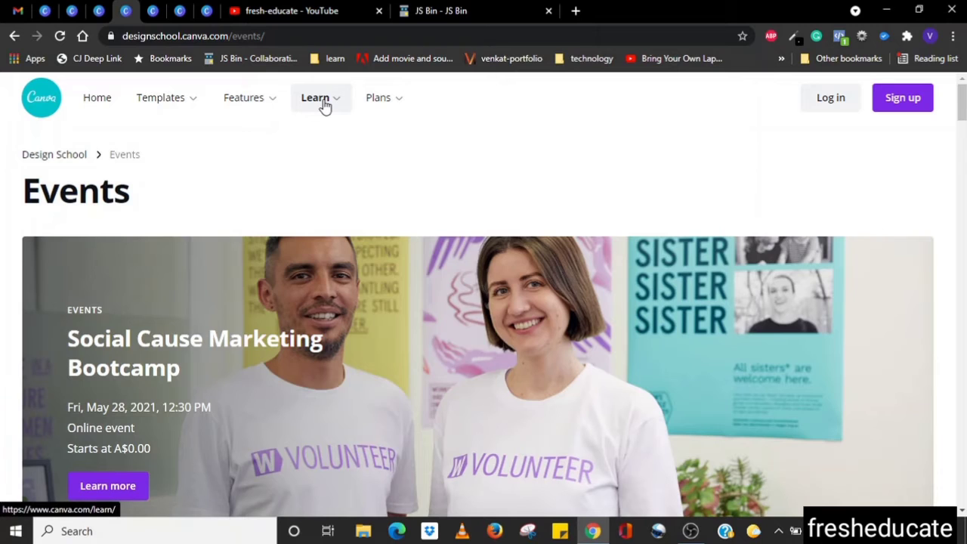
mouse_move(326, 103)
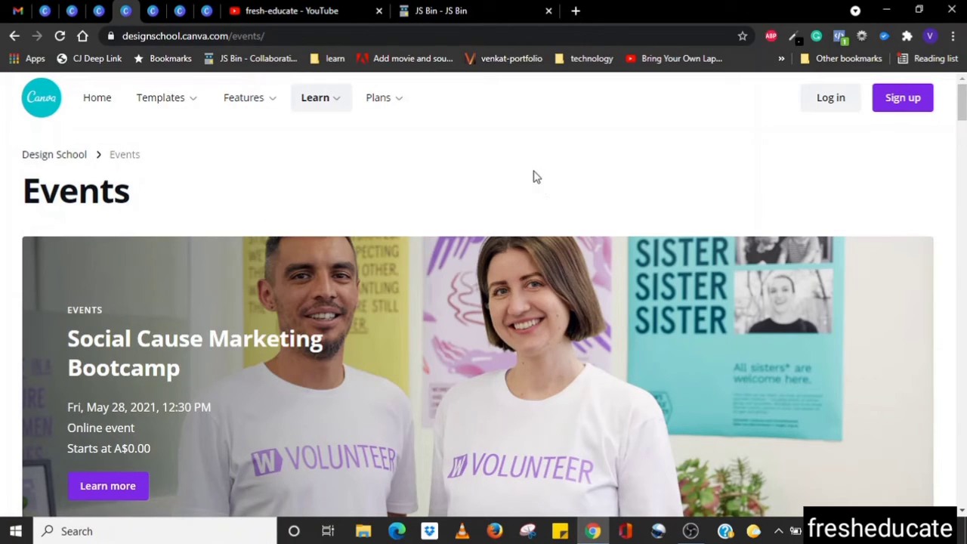
Step: Switch to the open Album Cover template results and browse the designs offered
left_click(153, 12)
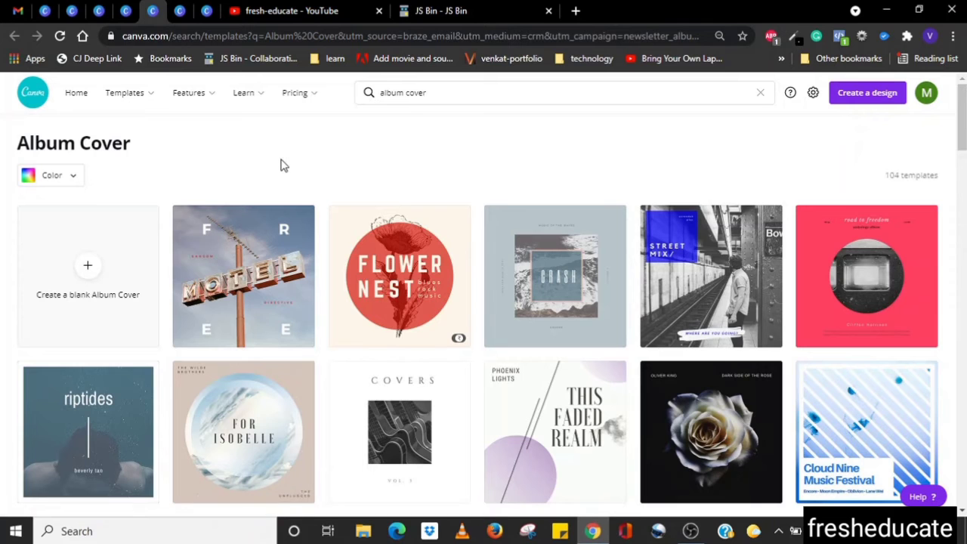
scroll(281, 166, "down", 4)
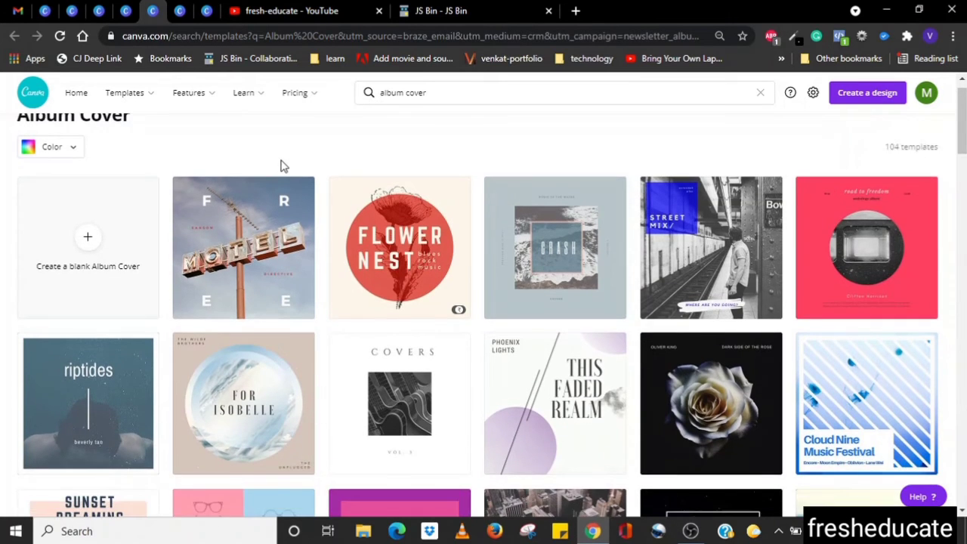
scroll(280, 304, "down", 4)
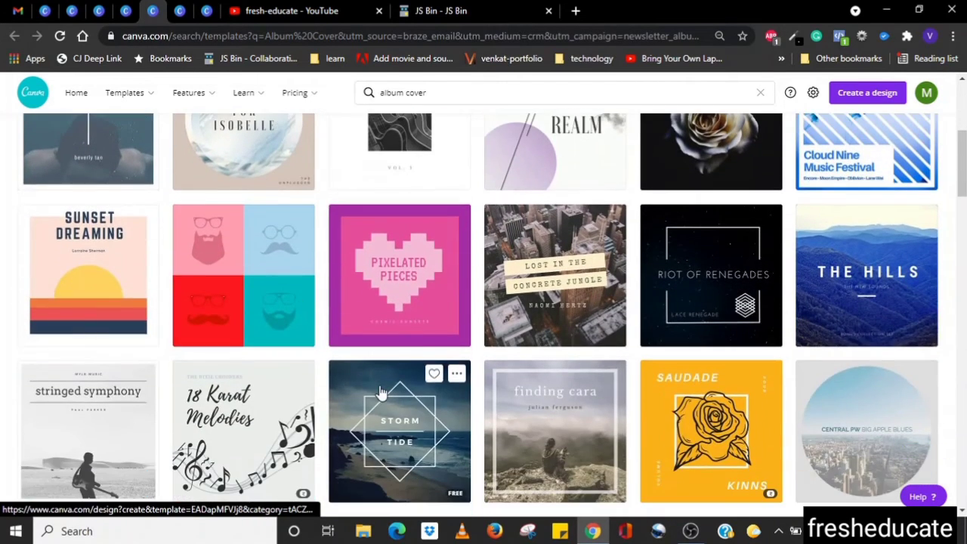
scroll(724, 317, "up", 8)
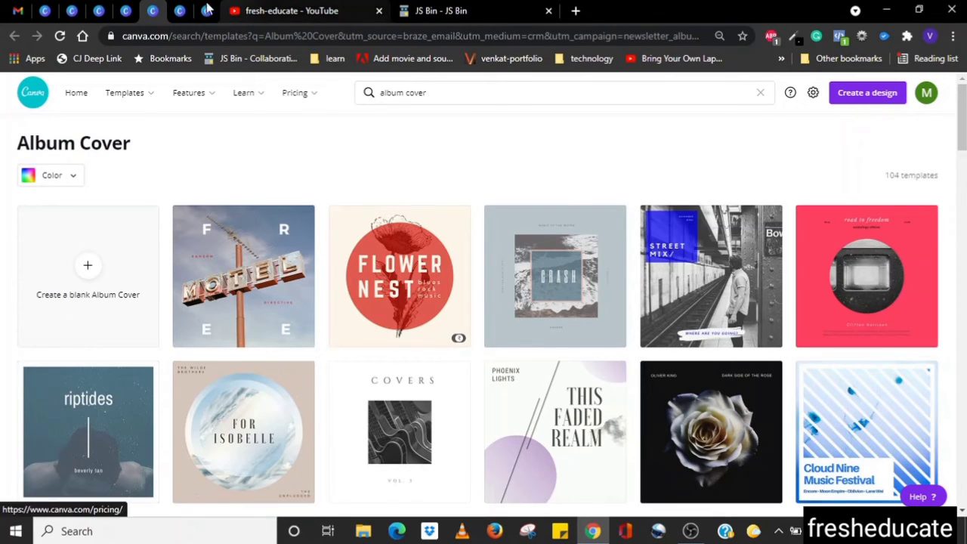
Step: Switch to the open Social Media Marketing Webinar Instagram post and ungroup its grouped text and photo elements
left_click(180, 10)
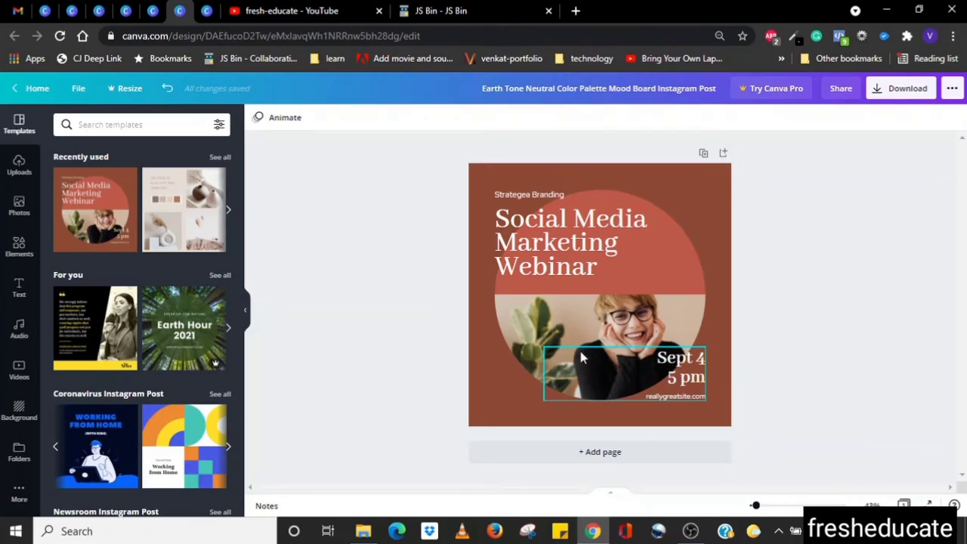
left_click(516, 329)
left_click(767, 121)
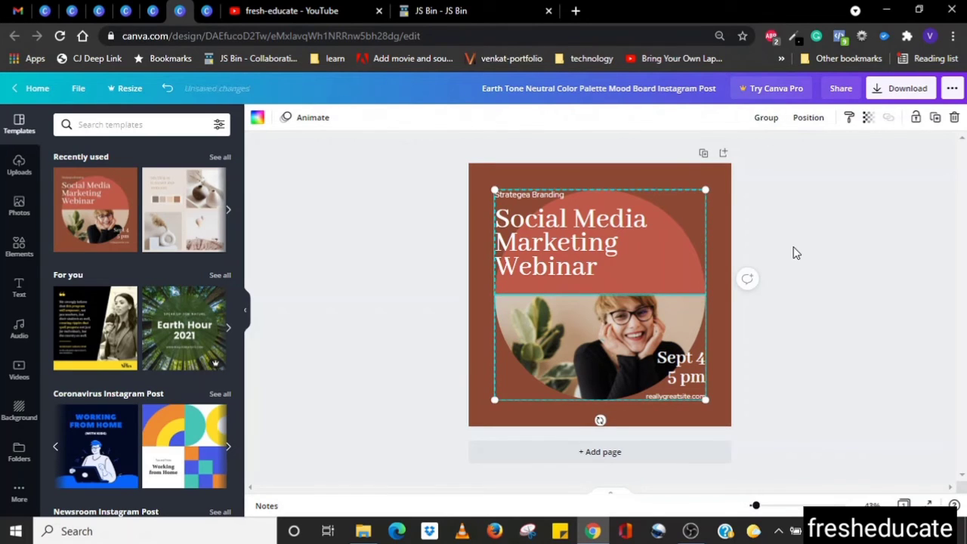
Step: Apply the Slate effect from the Mono group of Photogenic effects to the woman's photo, and deselect it
left_click(794, 255)
left_click(588, 343)
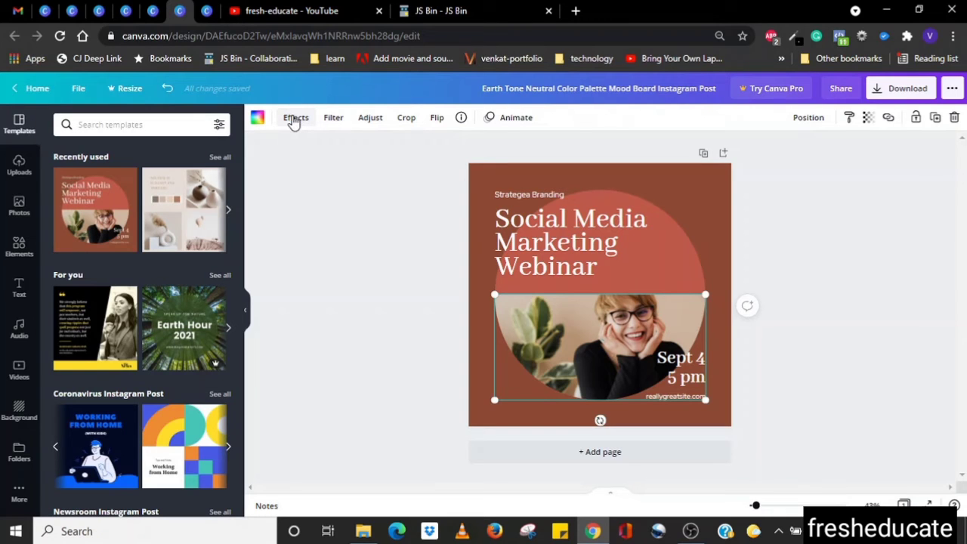
left_click(294, 120)
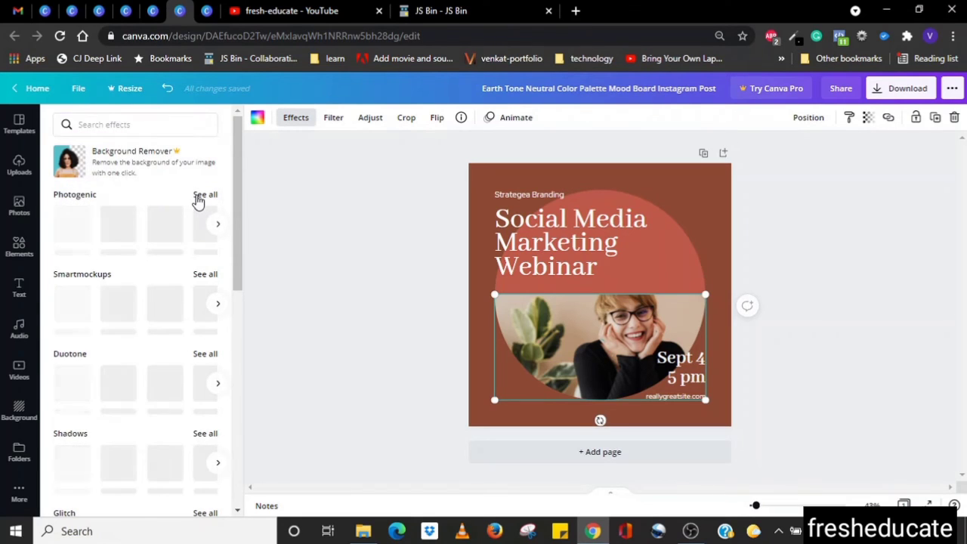
left_click(198, 198)
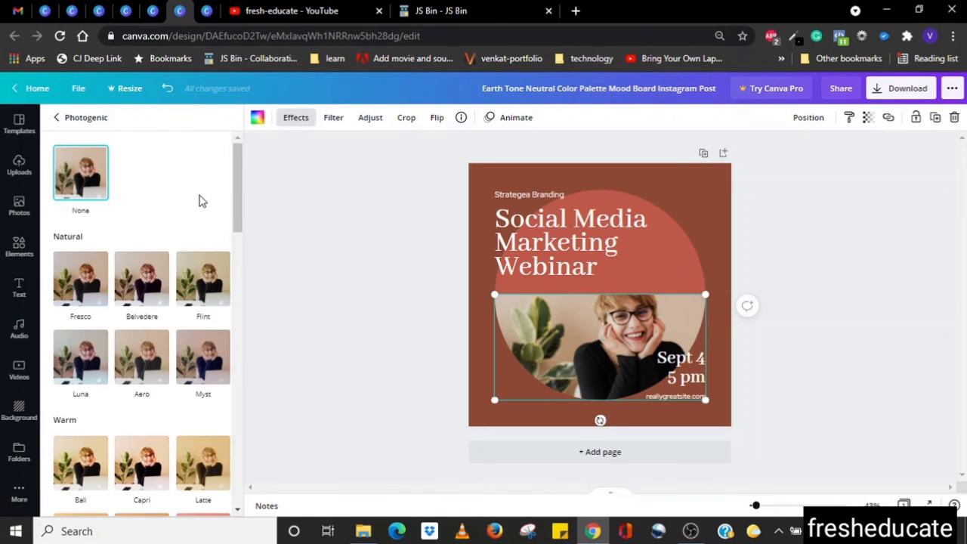
left_click_drag(234, 199, 244, 456)
scroll(238, 232, "down", 1)
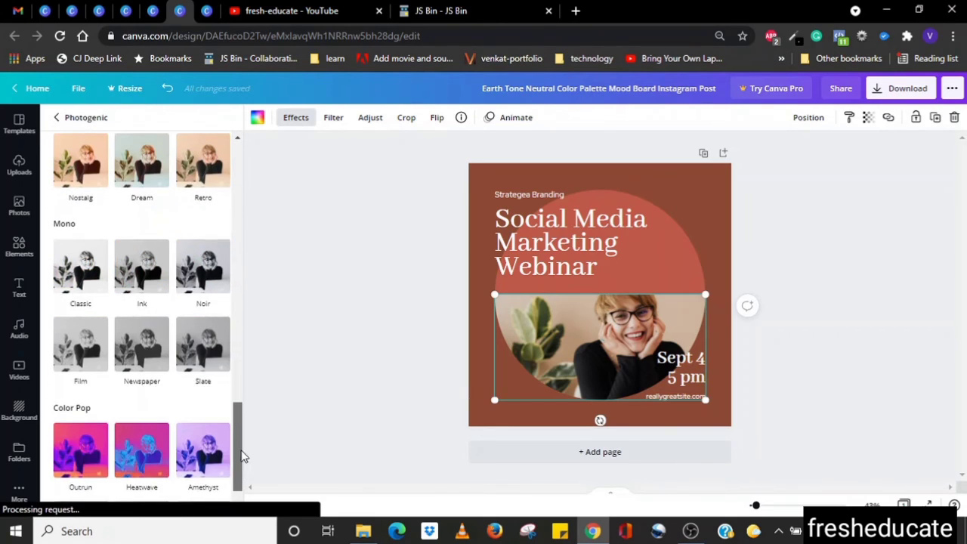
left_click(203, 355)
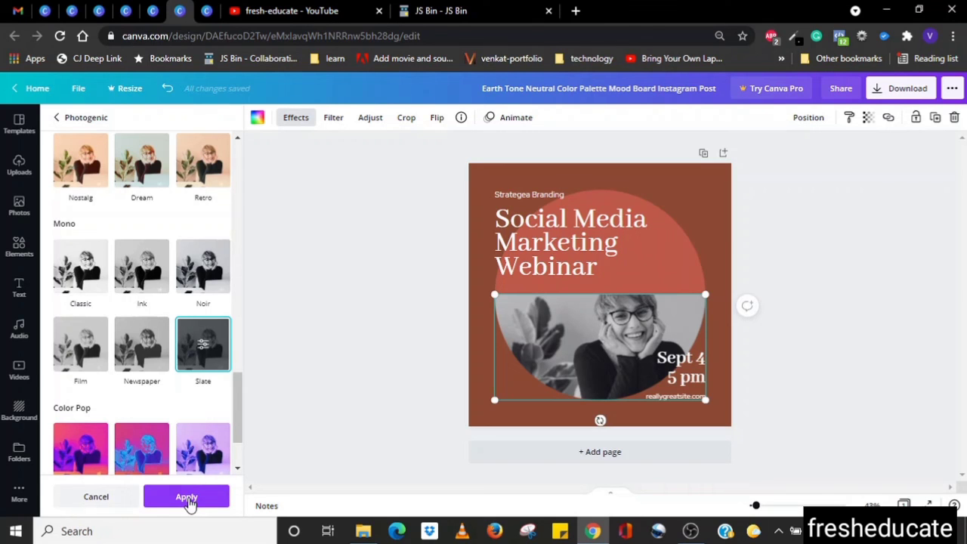
left_click(186, 497)
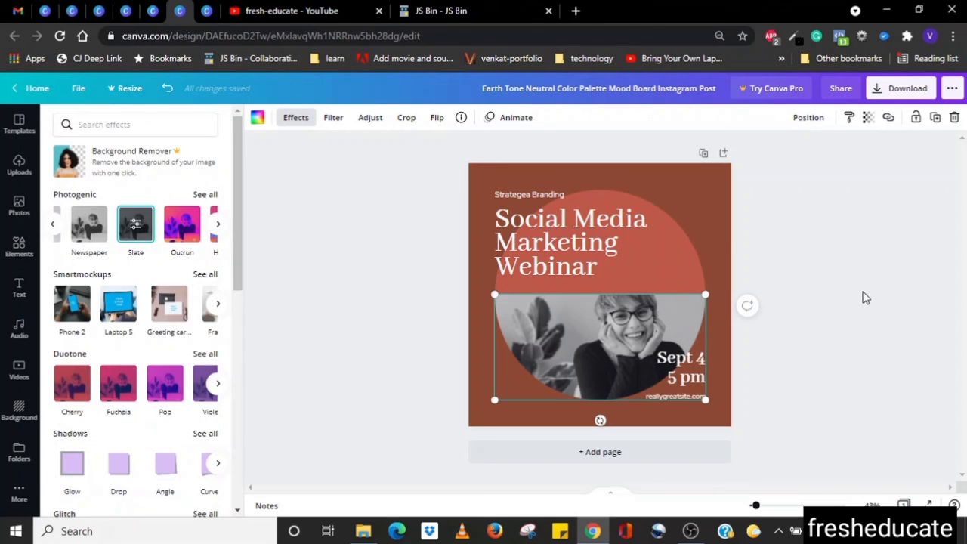
left_click(866, 297)
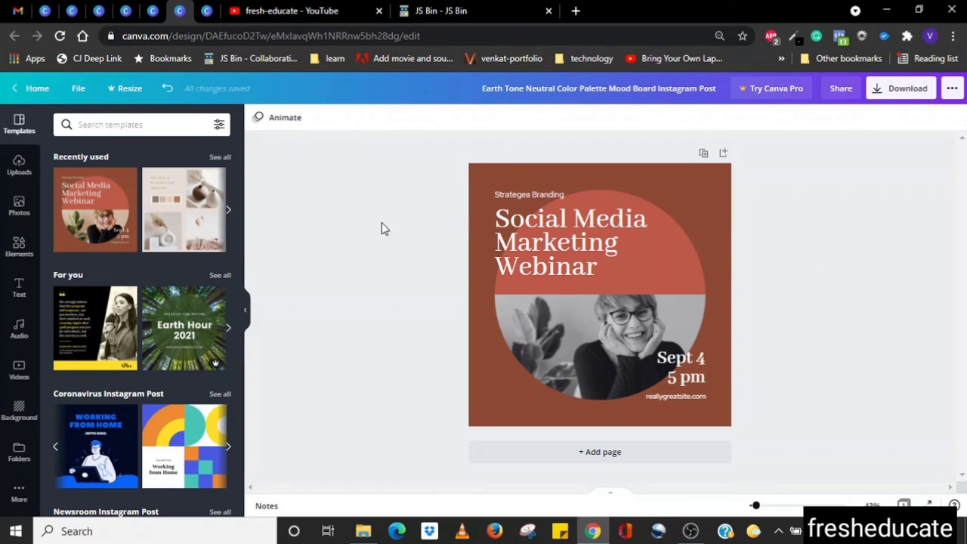
Step: Switch to the open fresh-educate YouTube channel page showing its uploaded videos
left_click(313, 12)
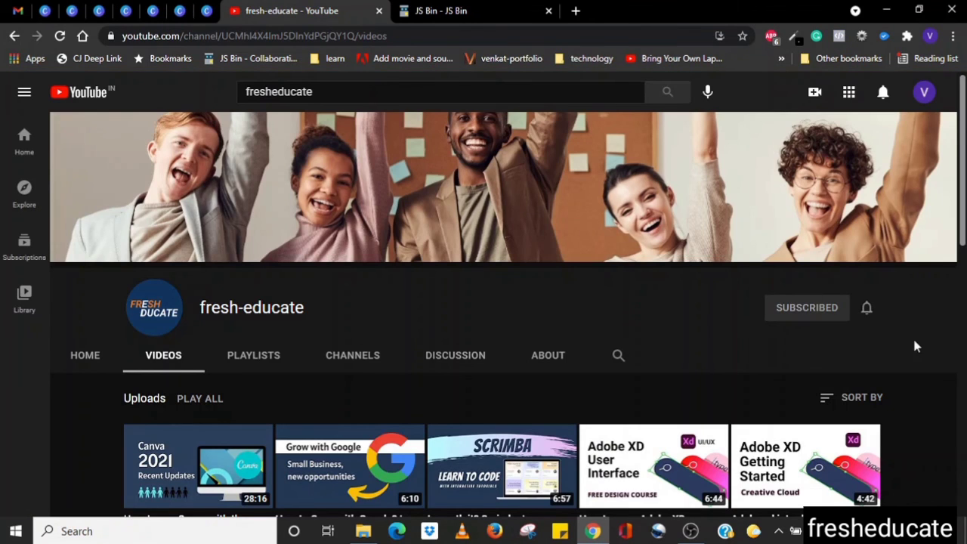